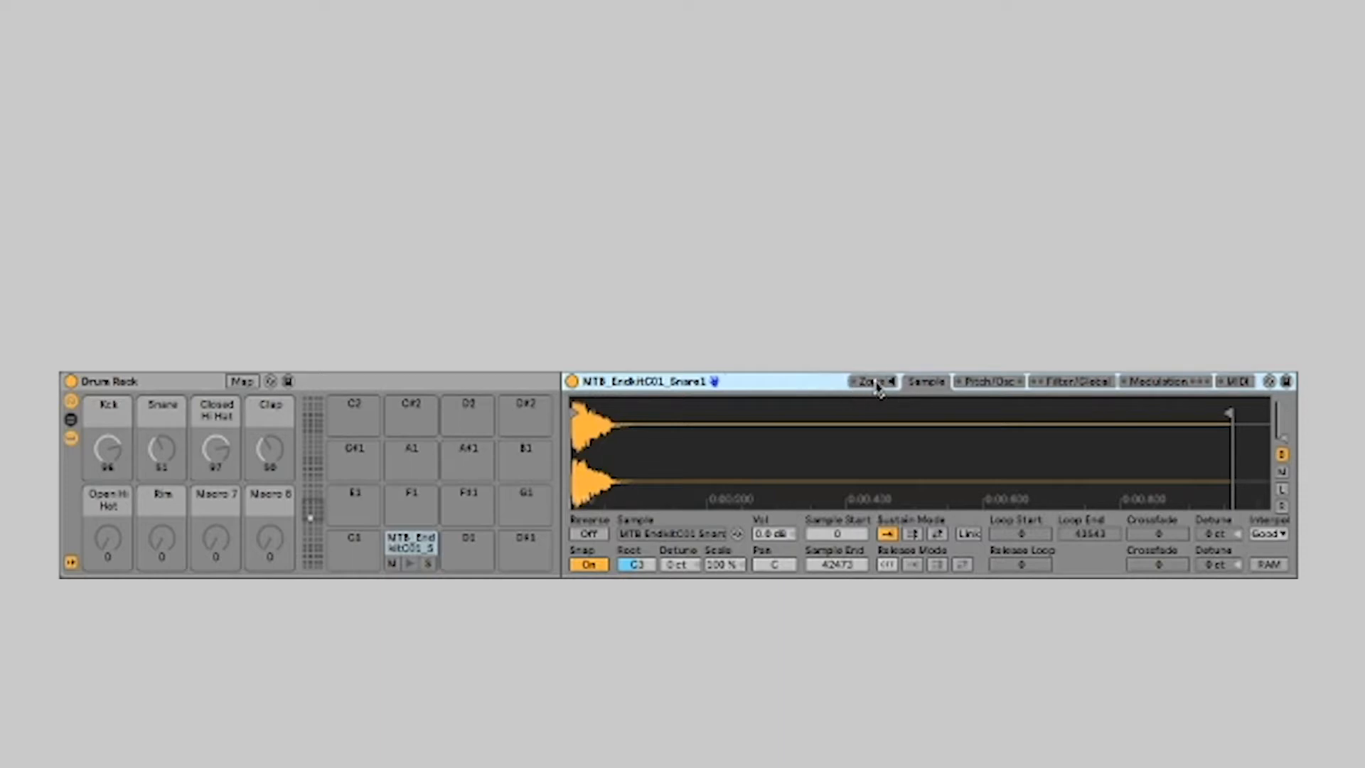
- Open the snare Sampler's zone editor and add a second snare sample below MTB_EndkitC01_Snare1
{"action": "left_click", "coordinate": [877, 383]}
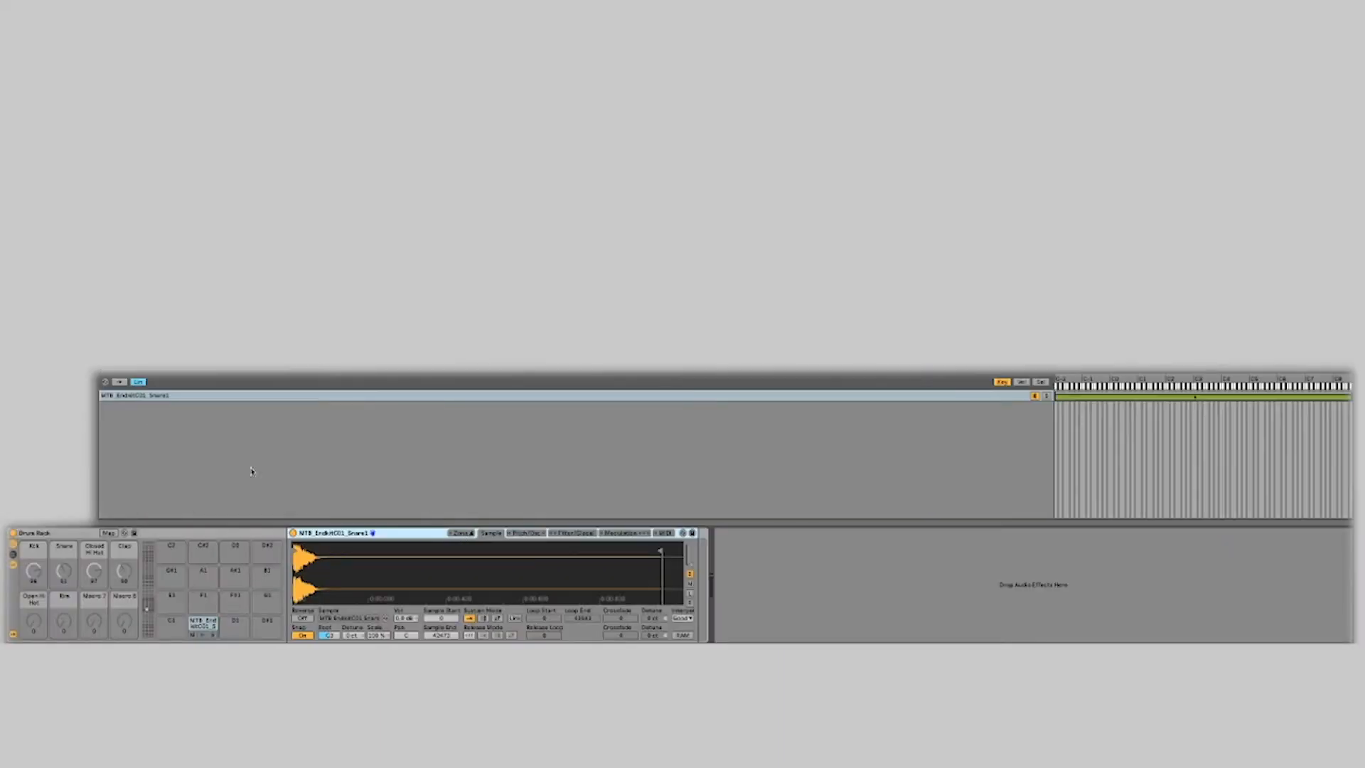
{"action": "left_click", "coordinate": [141, 397]}
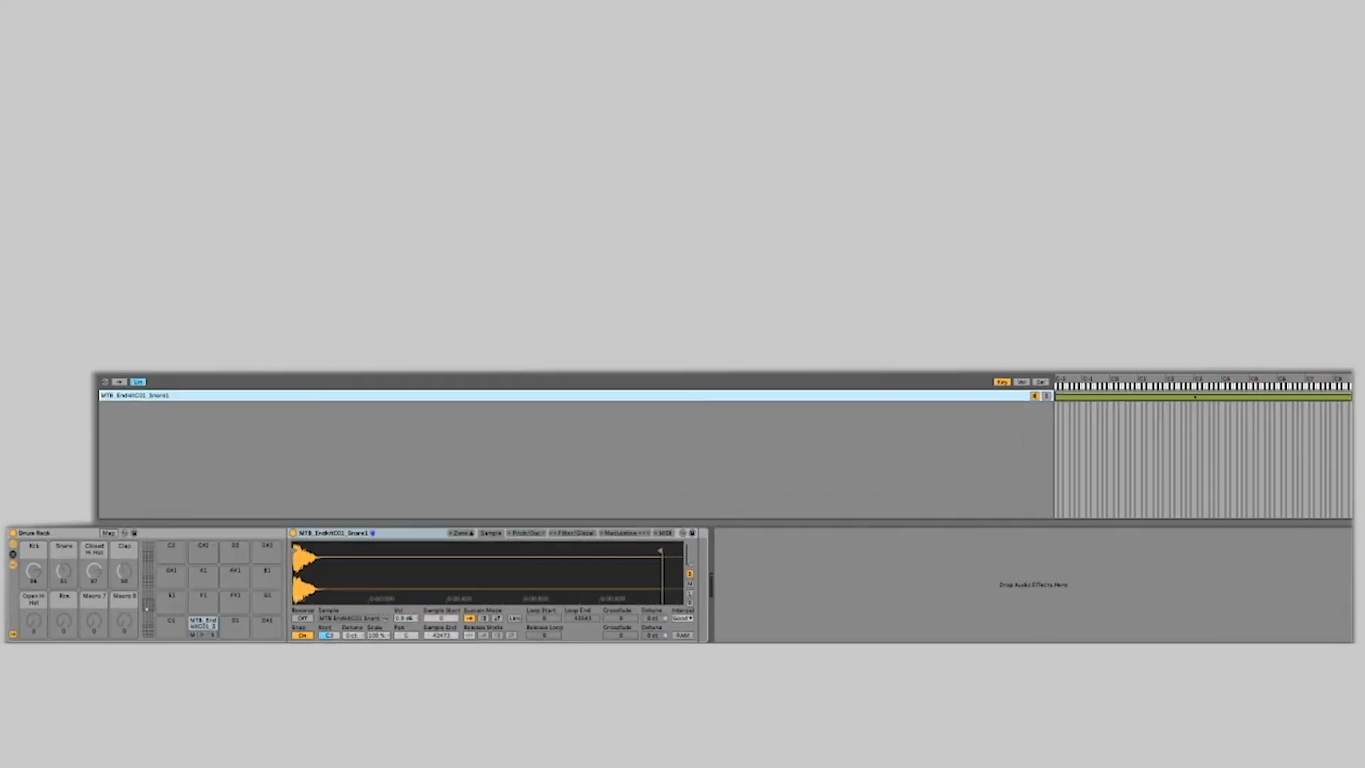
{"action": "left_click_drag", "start_coordinate": [431, 372], "coordinate": [411, 431]}
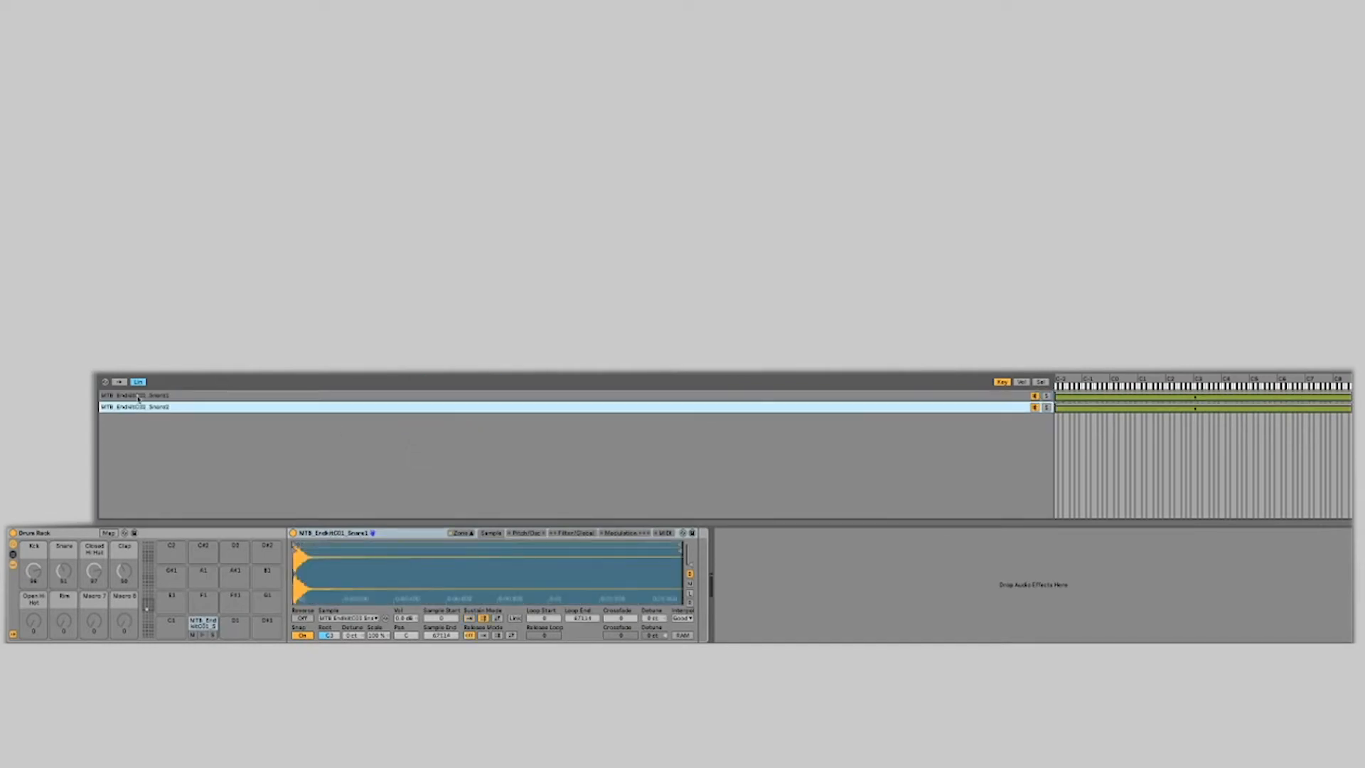
- Compare the two snare layers by viewing the waveform of each one on the snare pad
{"action": "left_click", "coordinate": [196, 625]}
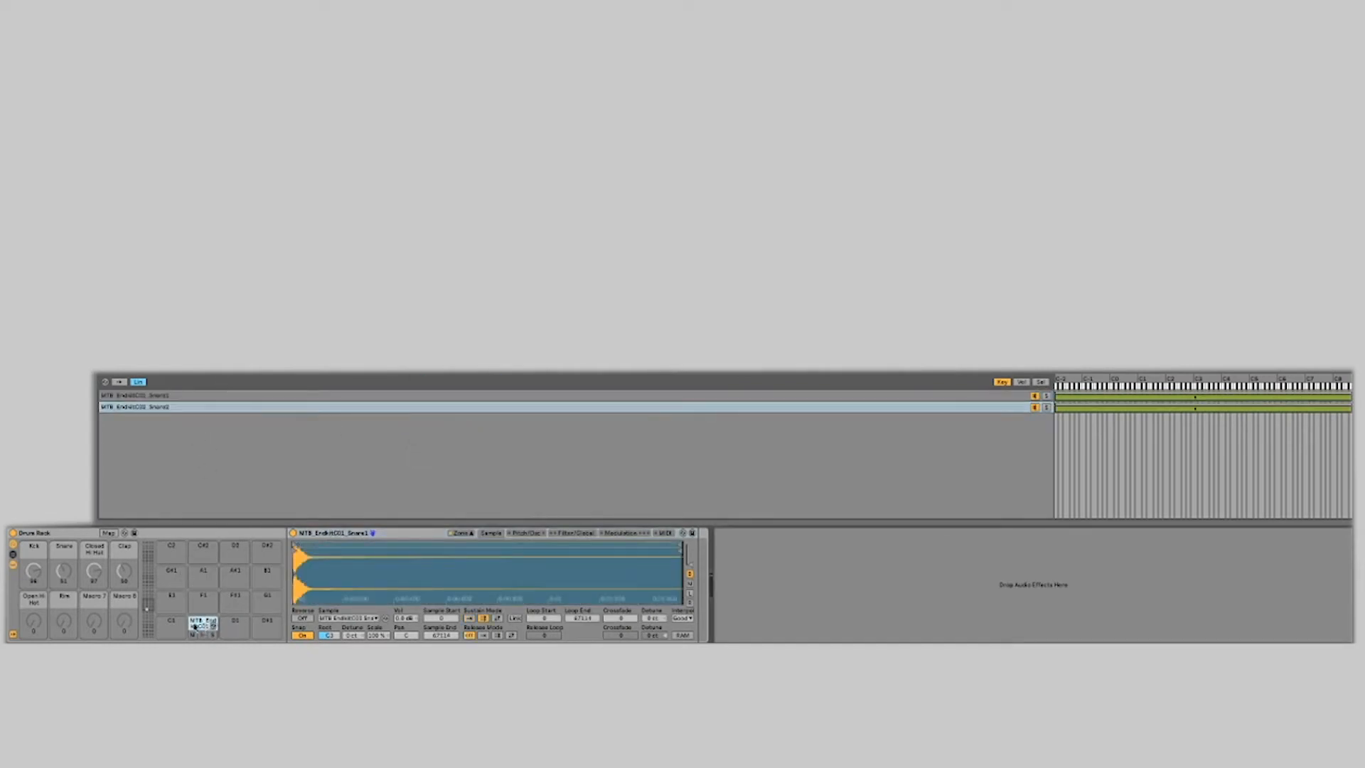
{"action": "left_click", "coordinate": [157, 396]}
{"action": "left_click", "coordinate": [168, 407]}
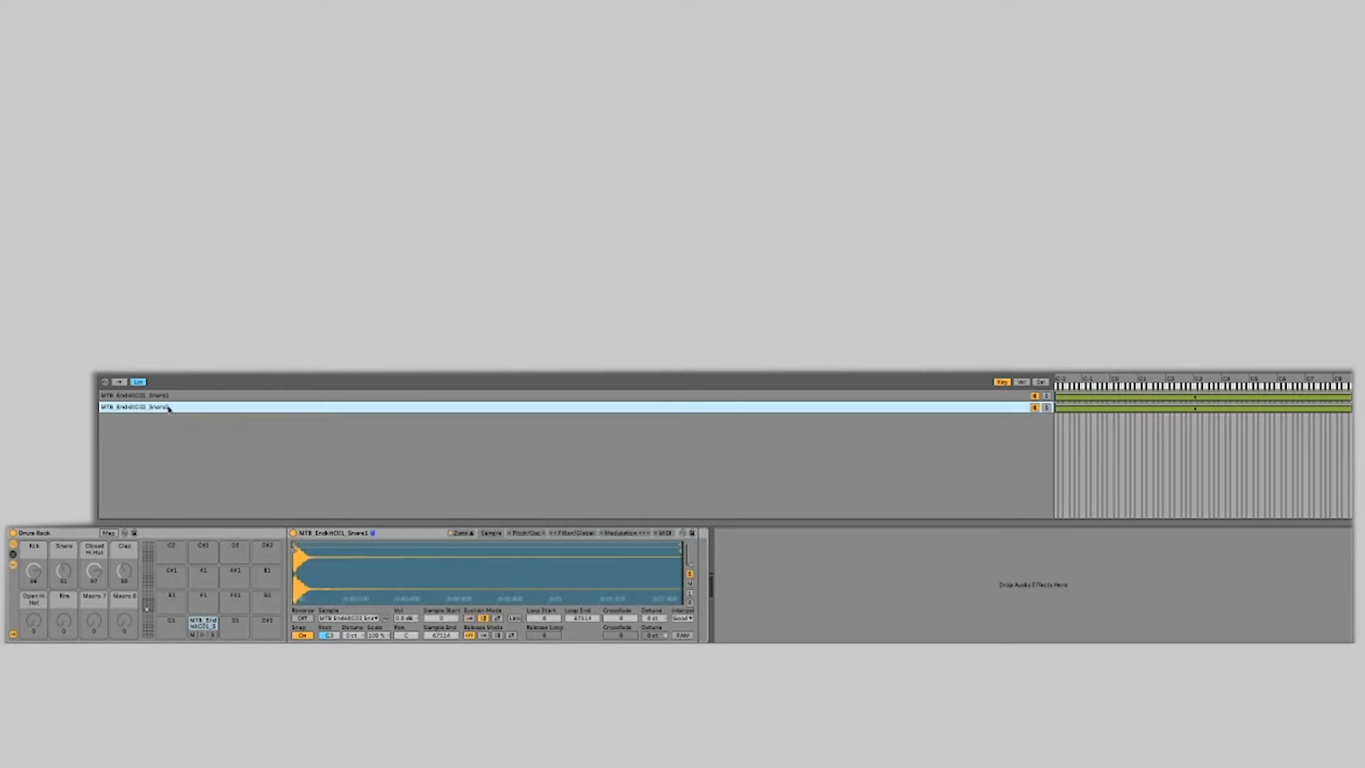
{"action": "left_click", "coordinate": [170, 396]}
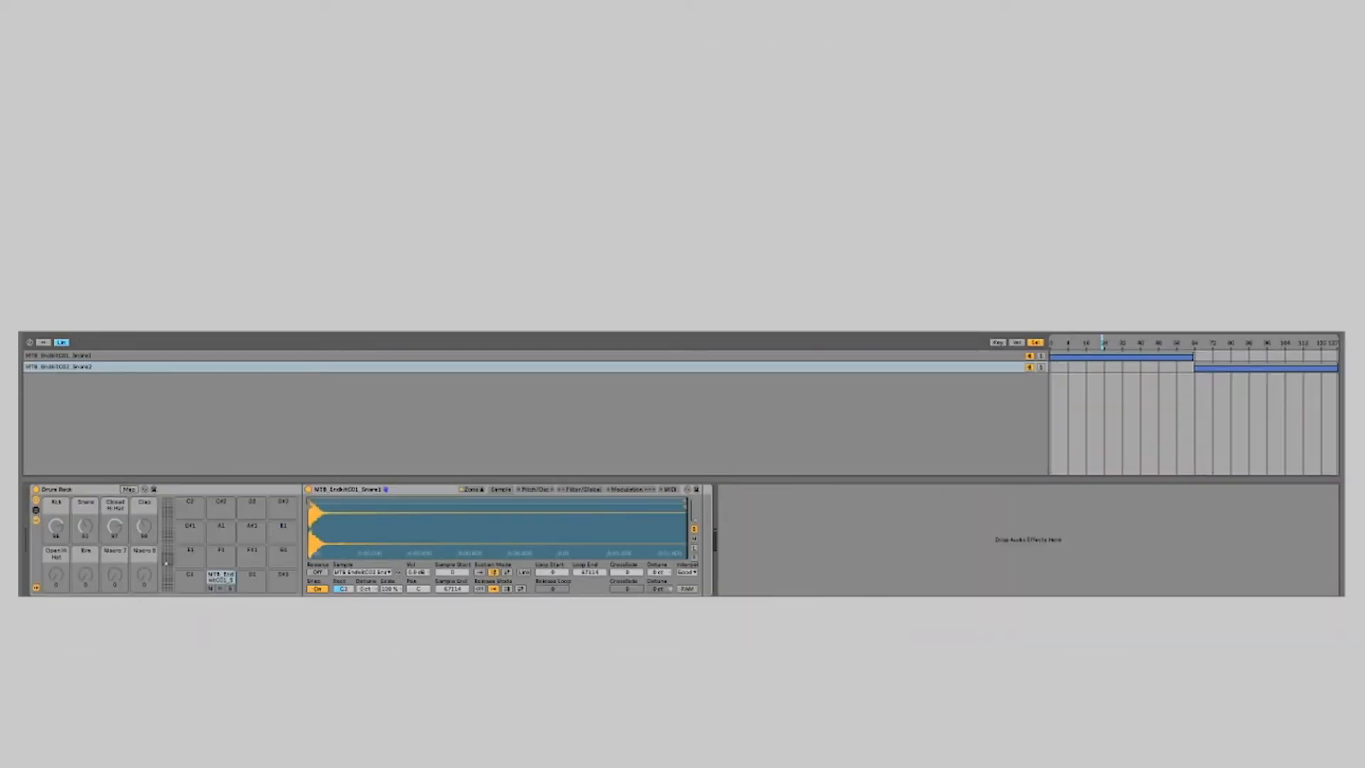
- Lower the rack's Kick macro to 0 and map the Sampler's sample zone selector to it
{"action": "left_click_drag", "start_coordinate": [1103, 343], "coordinate": [1137, 343]}
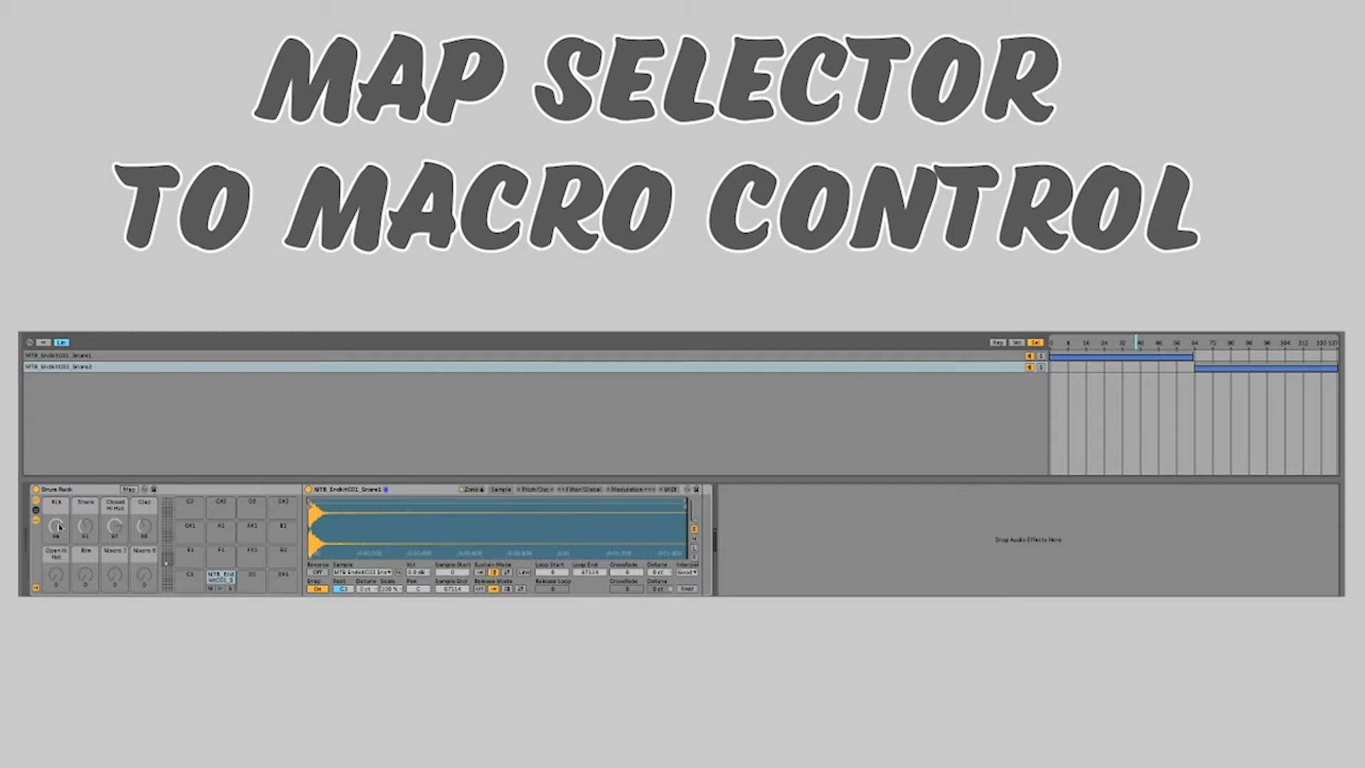
{"action": "left_click_drag", "start_coordinate": [56, 526], "coordinate": [56, 540]}
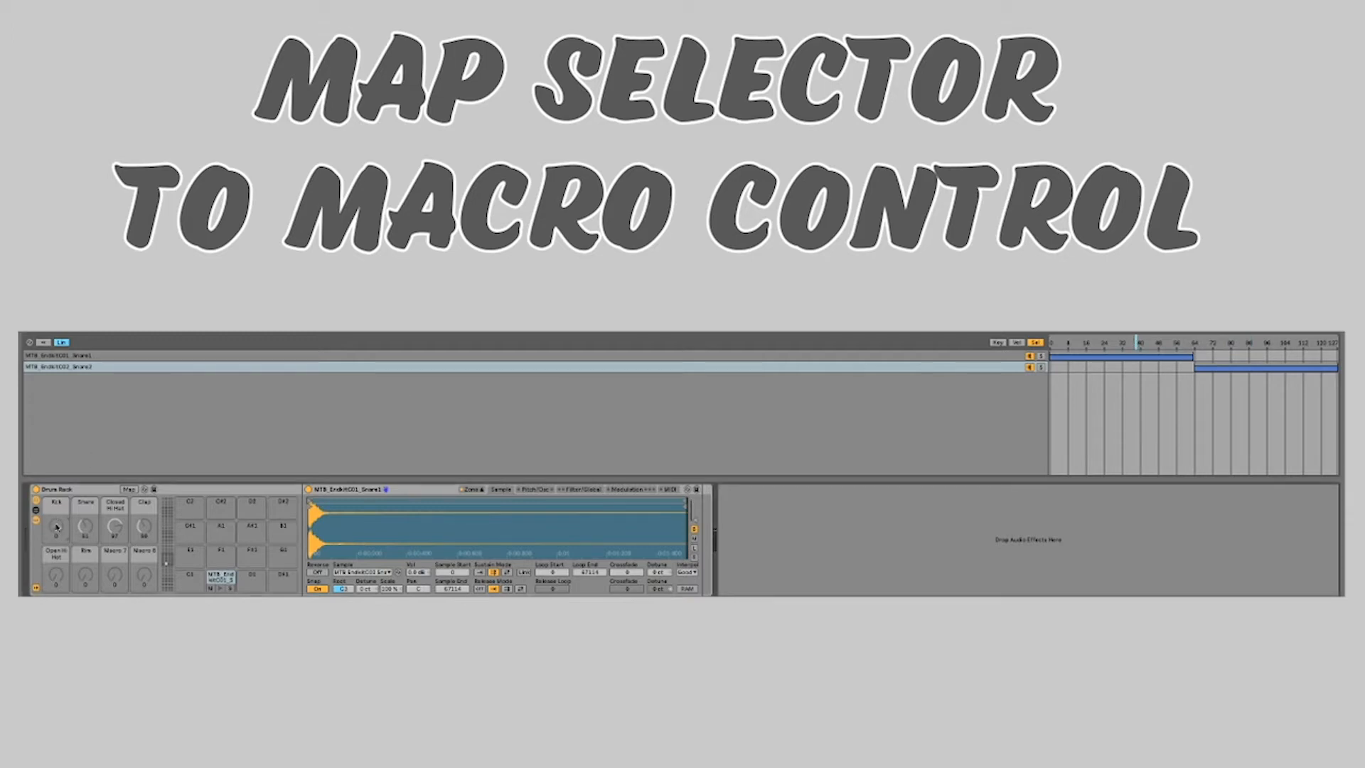
{"action": "left_click", "coordinate": [129, 490]}
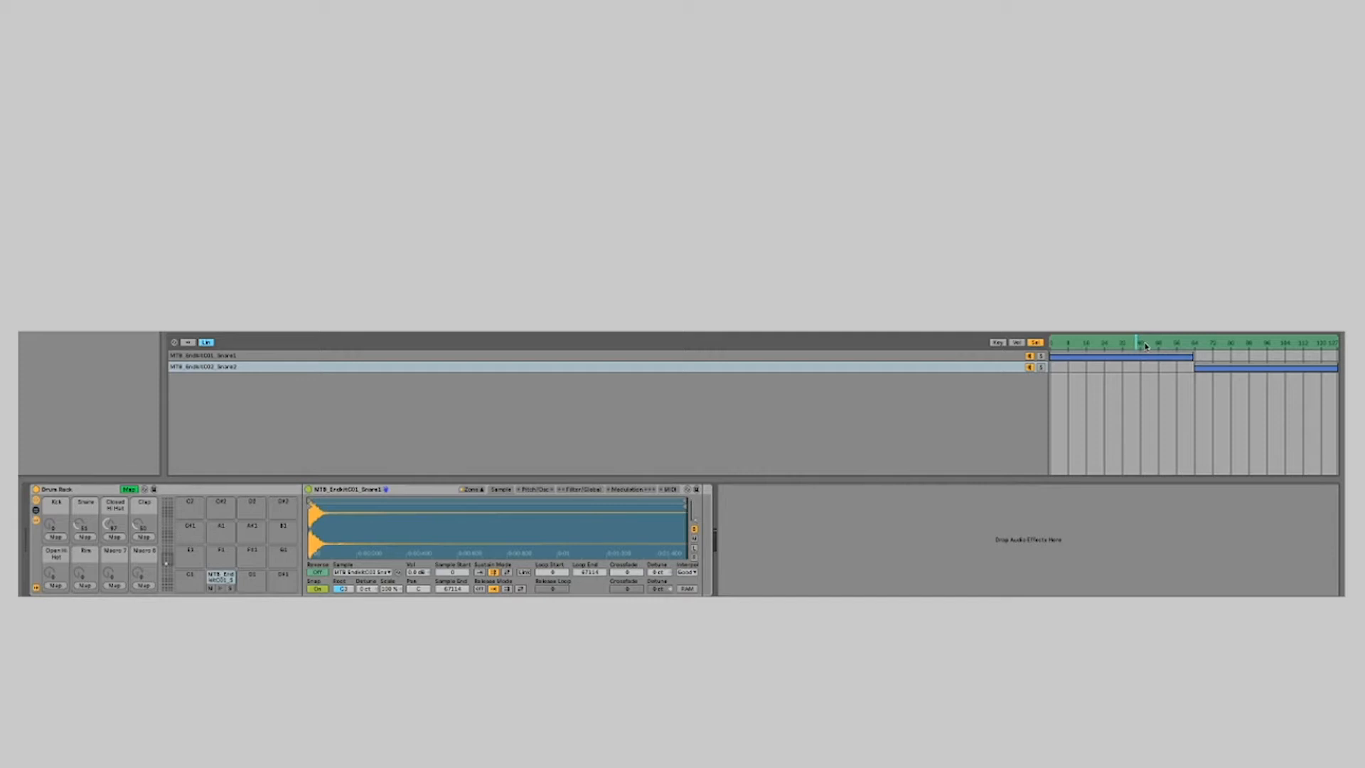
{"action": "left_click", "coordinate": [55, 538]}
- Rename the newly mapped macro as Snare Select, raise its value and leave macro mapping
{"action": "left_click", "coordinate": [56, 506]}
{"action": "key", "text": "super+r"}
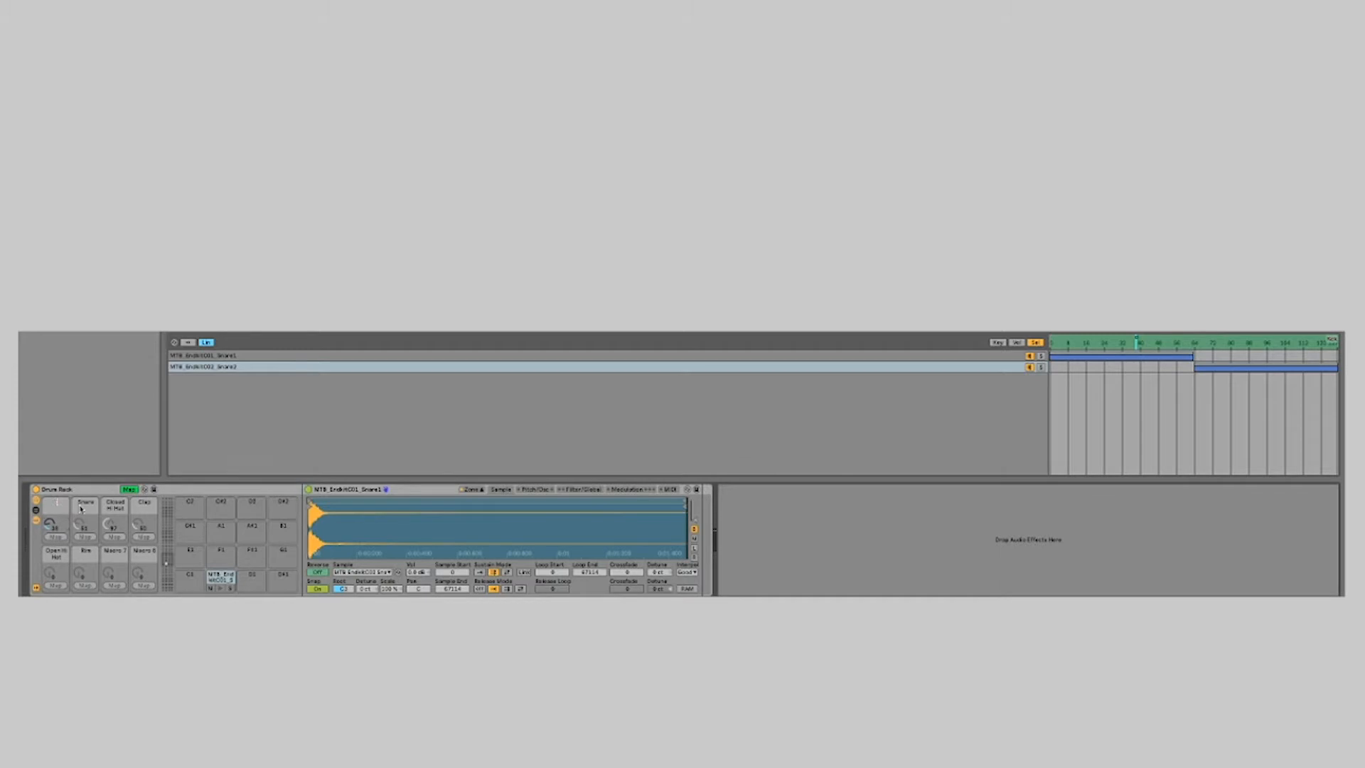
{"action": "type", "text": "Snare"}
{"action": "key", "text": "Return"}
{"action": "type", "text": "Select"}
{"action": "key", "text": "Return"}
{"action": "mouse_move", "coordinate": [49, 525]}
{"action": "left_mouse_down"}
{"action": "mouse_move", "coordinate": [56, 492]}
{"action": "mouse_move", "coordinate": [55, 517]}
{"action": "left_mouse_up"}
{"action": "left_click", "coordinate": [128, 489]}
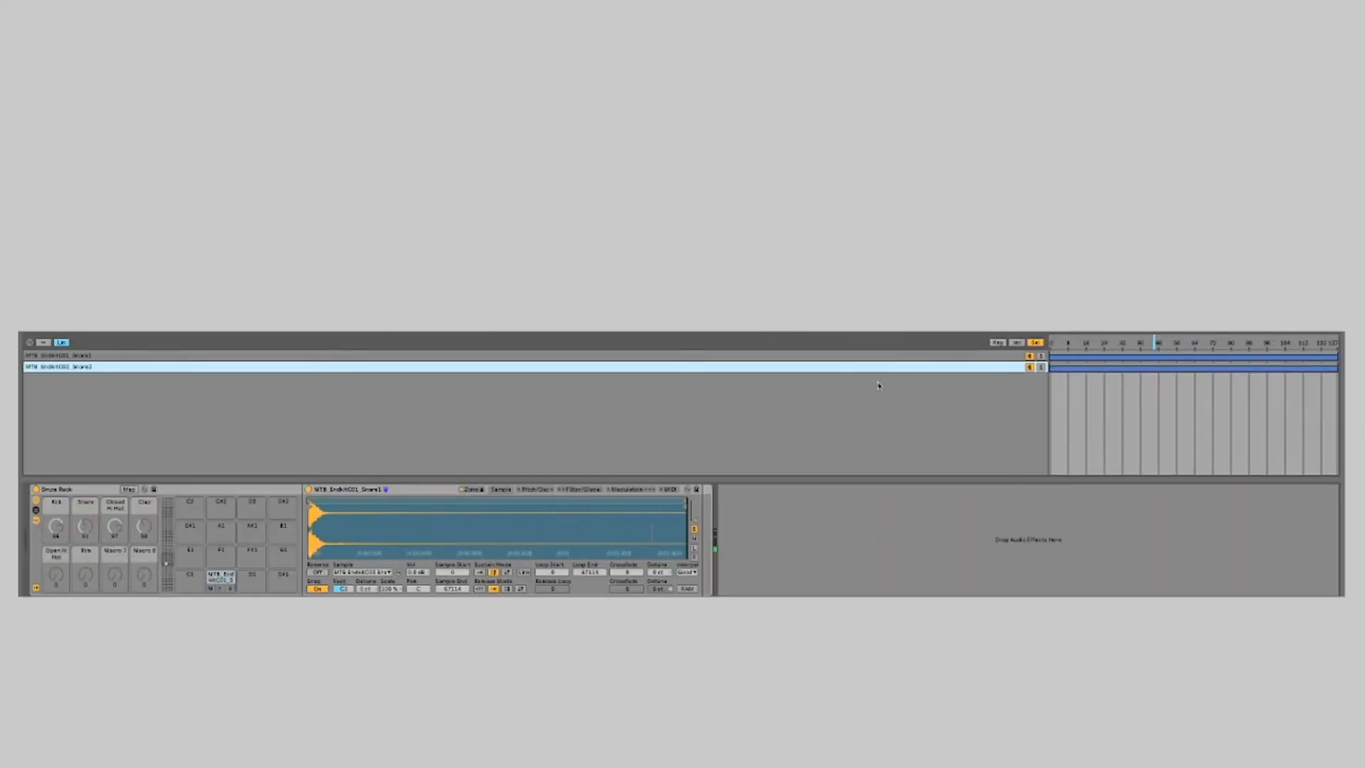
- Audition each snare layer on its own by deactivating the other, then reactivate both layers
{"action": "left_click", "coordinate": [931, 355]}
{"action": "left_click", "coordinate": [939, 366]}
{"action": "left_click", "coordinate": [1006, 356]}
{"action": "left_click", "coordinate": [1028, 356]}
{"action": "left_click", "coordinate": [1028, 368]}
{"action": "left_click", "coordinate": [1029, 356]}
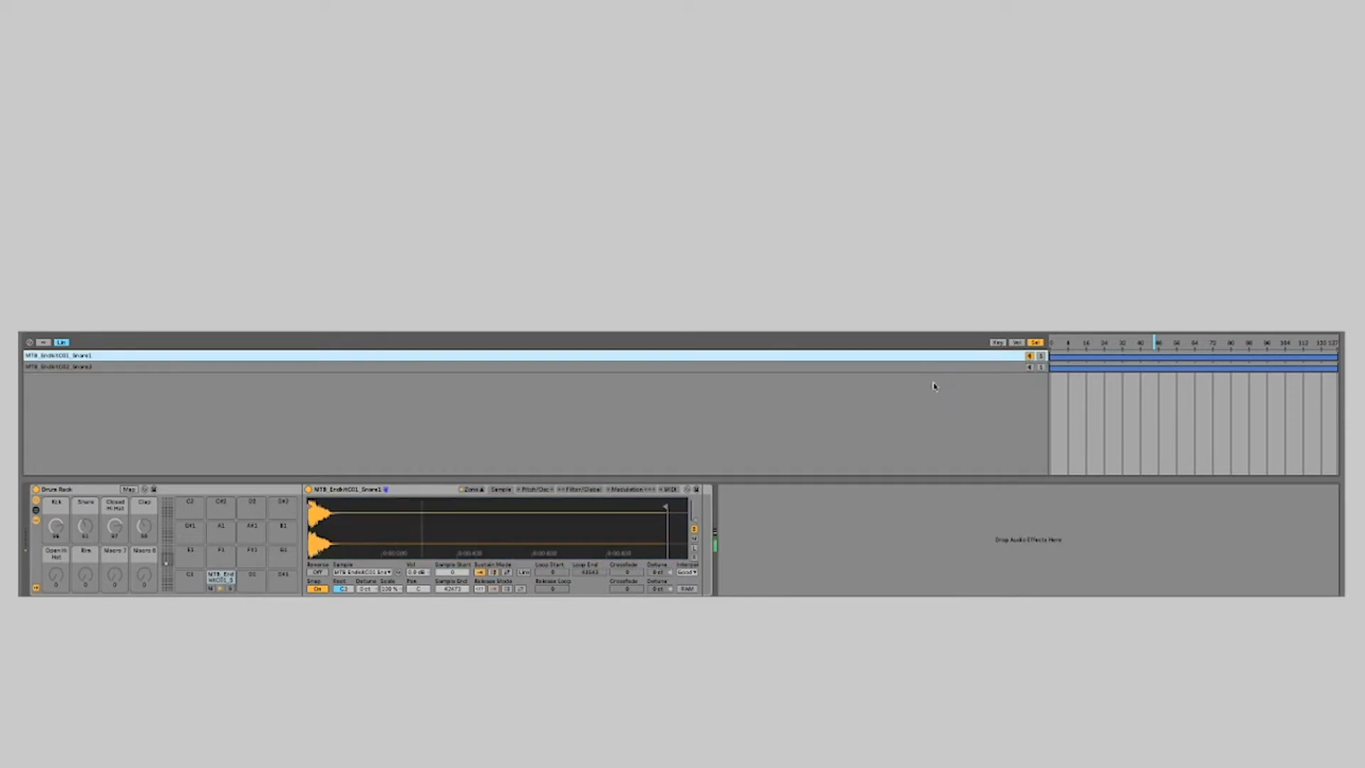
{"action": "left_click", "coordinate": [1029, 367]}
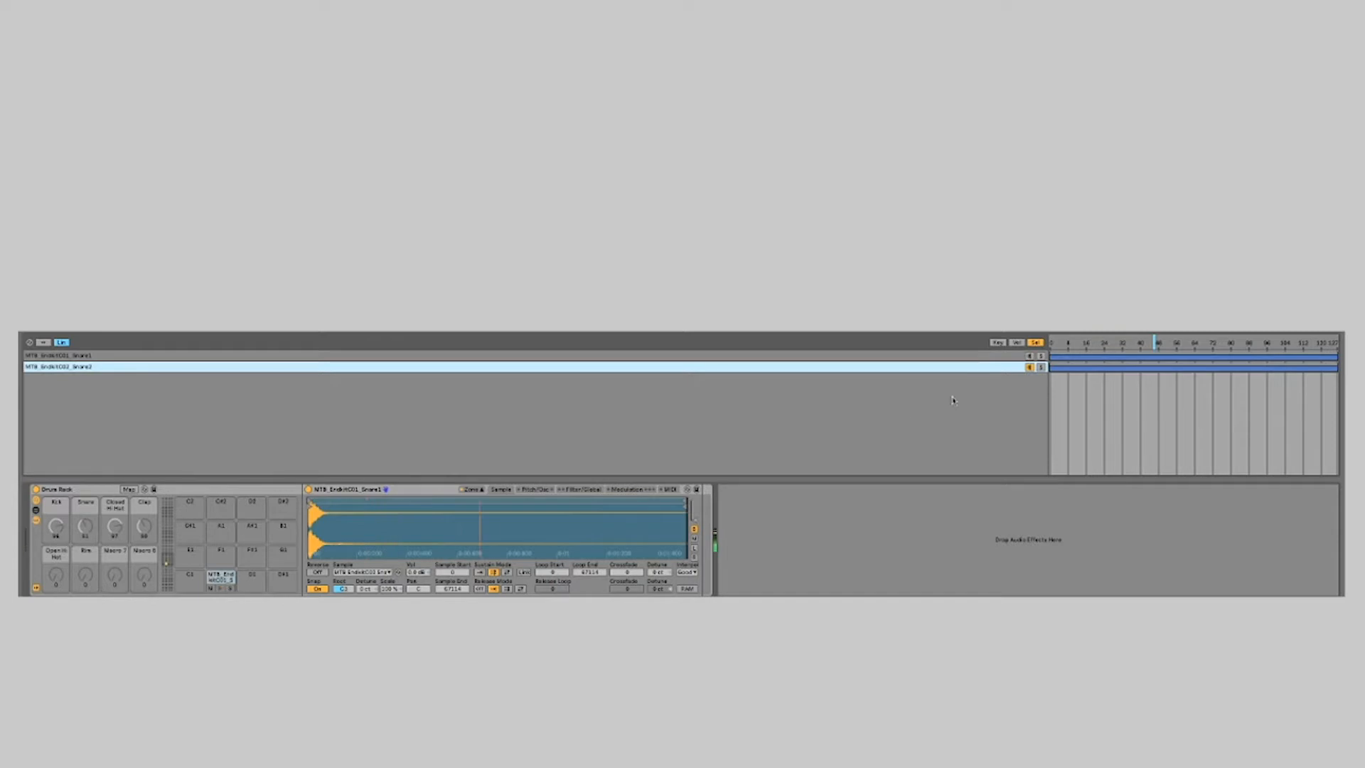
{"action": "left_click", "coordinate": [1030, 355]}
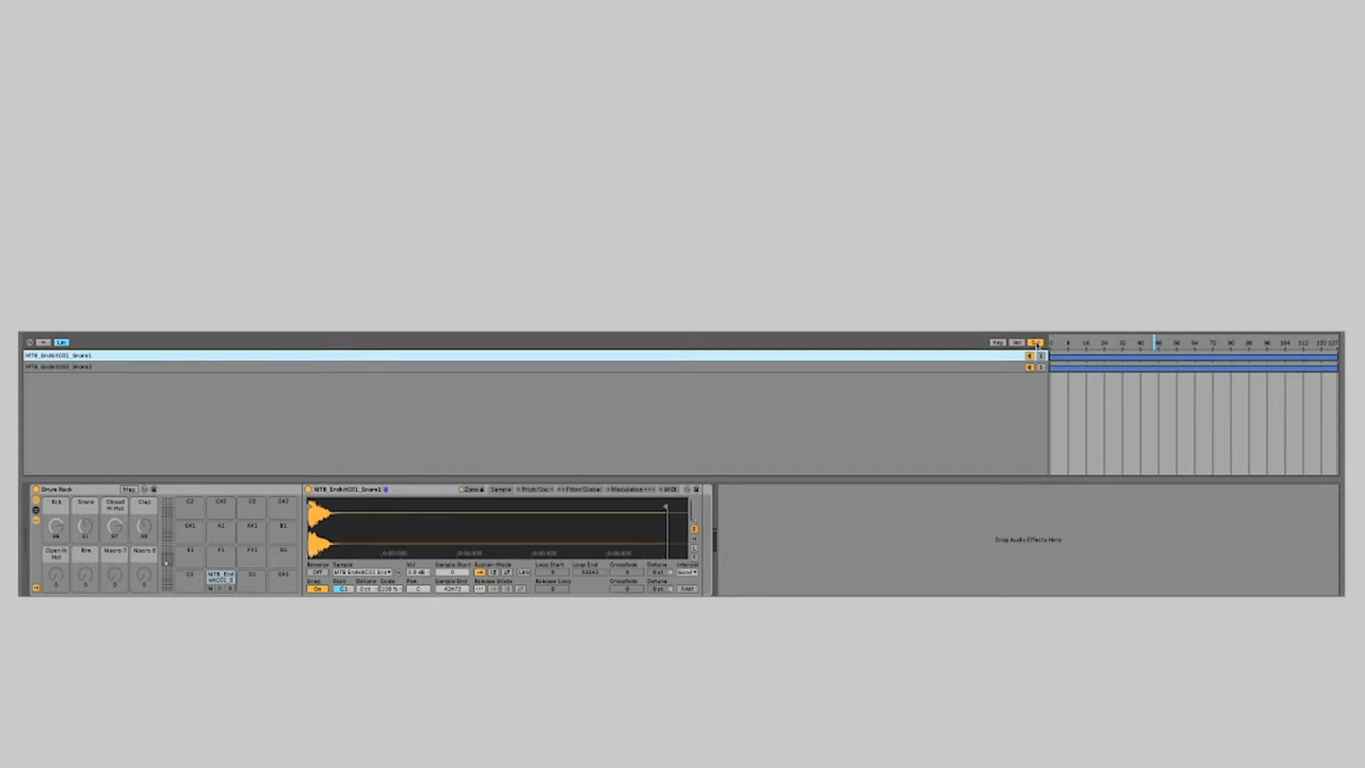
- Switch back and forth between the two snare layers to compare their waveforms and selector ranges
{"action": "left_click", "coordinate": [997, 366]}
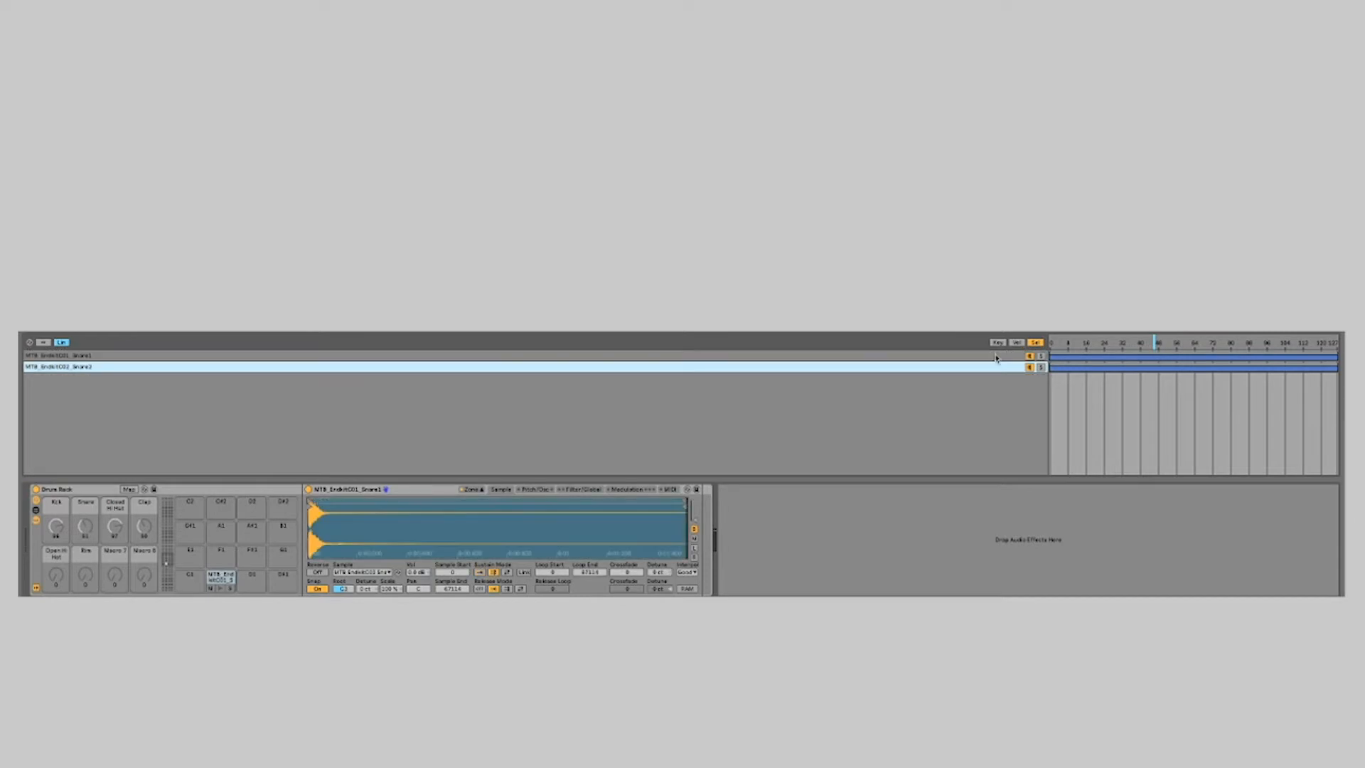
{"action": "left_click", "coordinate": [995, 356]}
{"action": "left_click", "coordinate": [995, 367]}
{"action": "left_click", "coordinate": [994, 356]}
{"action": "left_click", "coordinate": [994, 367]}
{"action": "left_click", "coordinate": [994, 356]}
{"action": "left_click", "coordinate": [996, 366]}
- Shorten the first snare's selector range to the low values, start the second snare's at 16, and move the selector across both
{"action": "mouse_move", "coordinate": [1335, 356]}
{"action": "left_mouse_down"}
{"action": "mouse_move", "coordinate": [1066, 367]}
{"action": "mouse_move", "coordinate": [1136, 344]}
{"action": "mouse_move", "coordinate": [1050, 343]}
{"action": "mouse_move", "coordinate": [1145, 344]}
{"action": "mouse_move", "coordinate": [1050, 344]}
{"action": "left_mouse_up"}
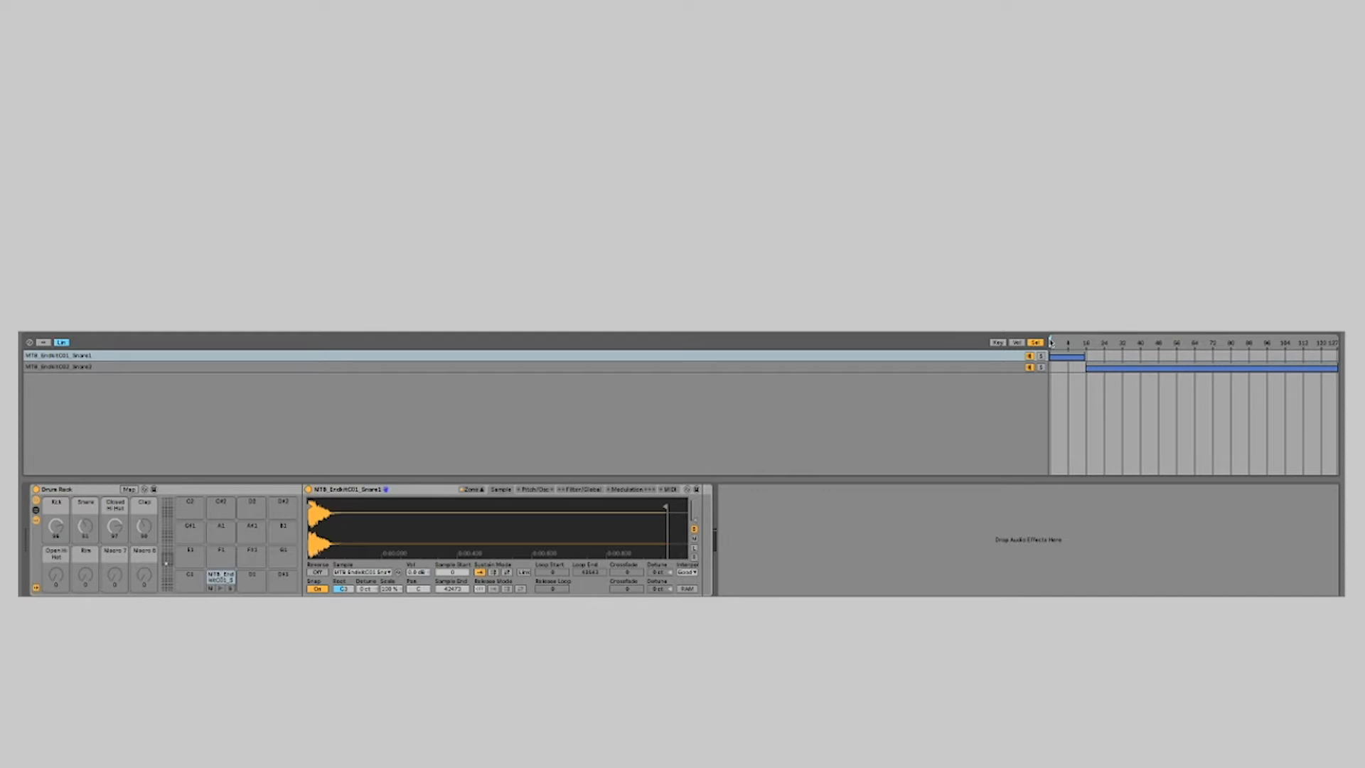
{"action": "left_click_drag", "start_coordinate": [1050, 343], "coordinate": [1117, 344]}
{"action": "left_click_drag", "start_coordinate": [1127, 346], "coordinate": [1050, 347]}
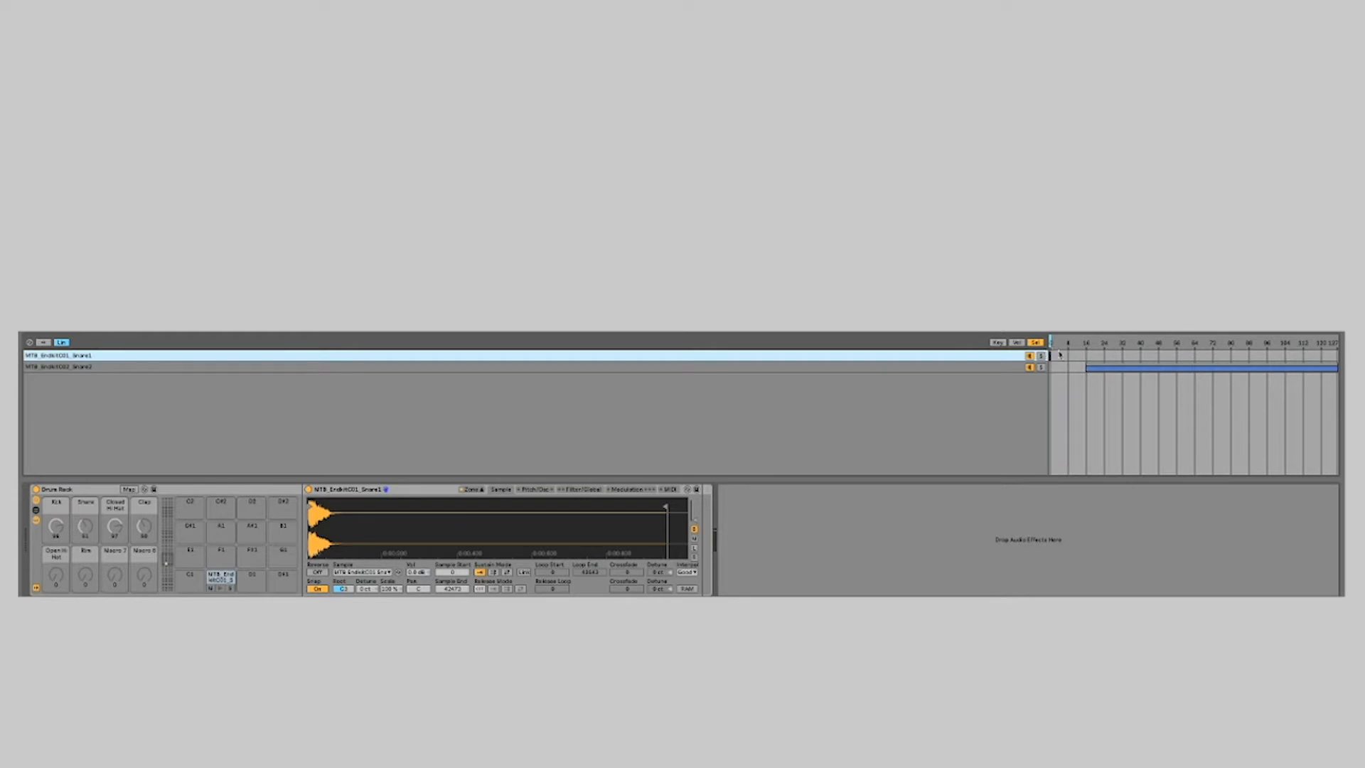
{"action": "left_click", "coordinate": [1069, 344]}
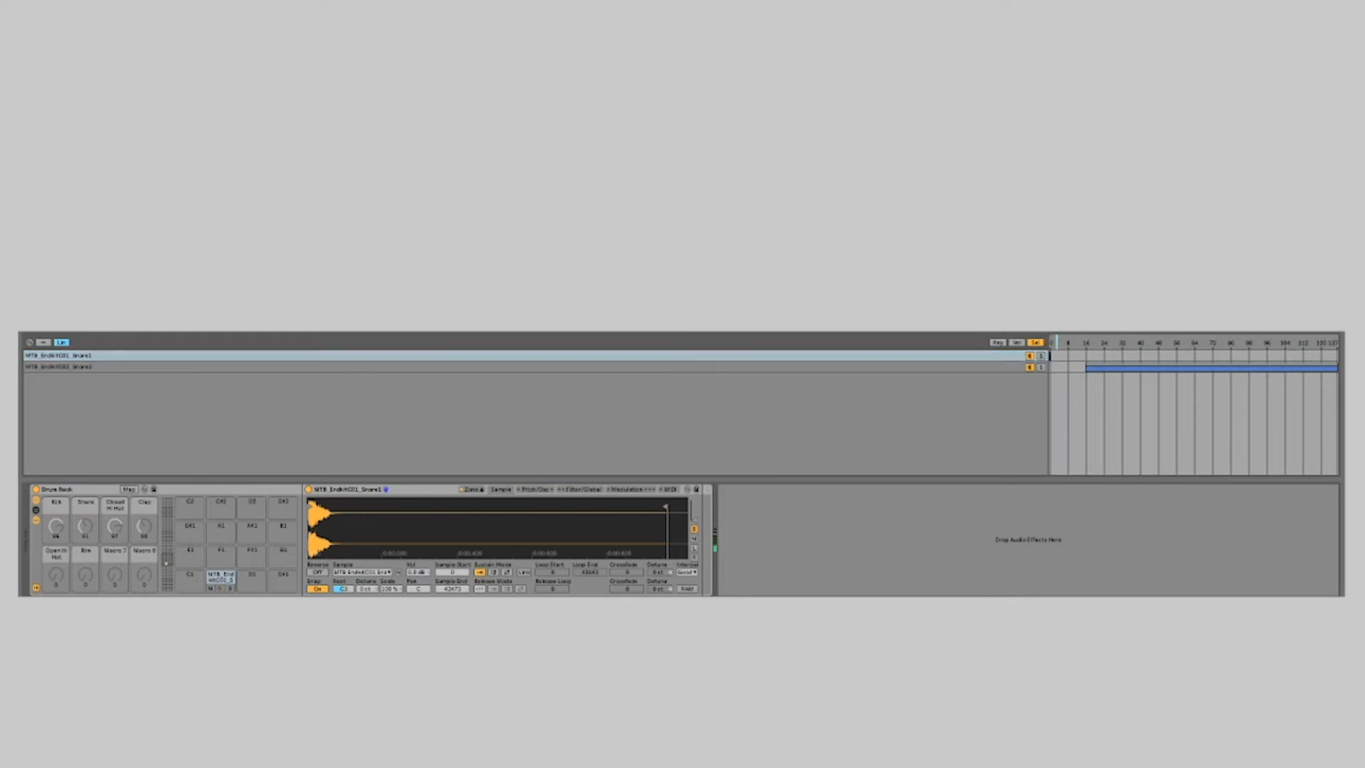
{"action": "mouse_move", "coordinate": [1071, 344]}
{"action": "left_mouse_down"}
{"action": "mouse_move", "coordinate": [1095, 344]}
{"action": "mouse_move", "coordinate": [1072, 344]}
{"action": "left_mouse_up"}
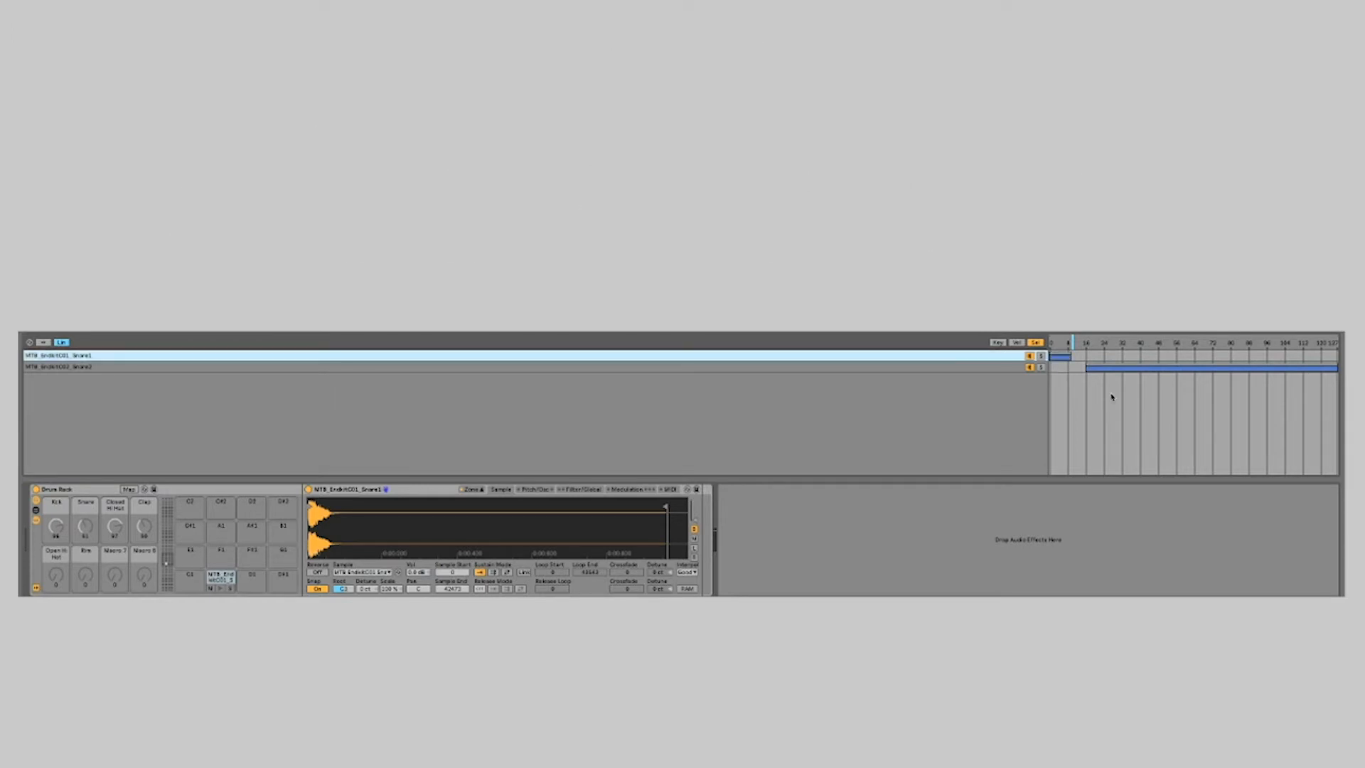
- Distribute the selector ranges of the two snare layers equally and select the second snare
{"action": "right_click", "coordinate": [1113, 396]}
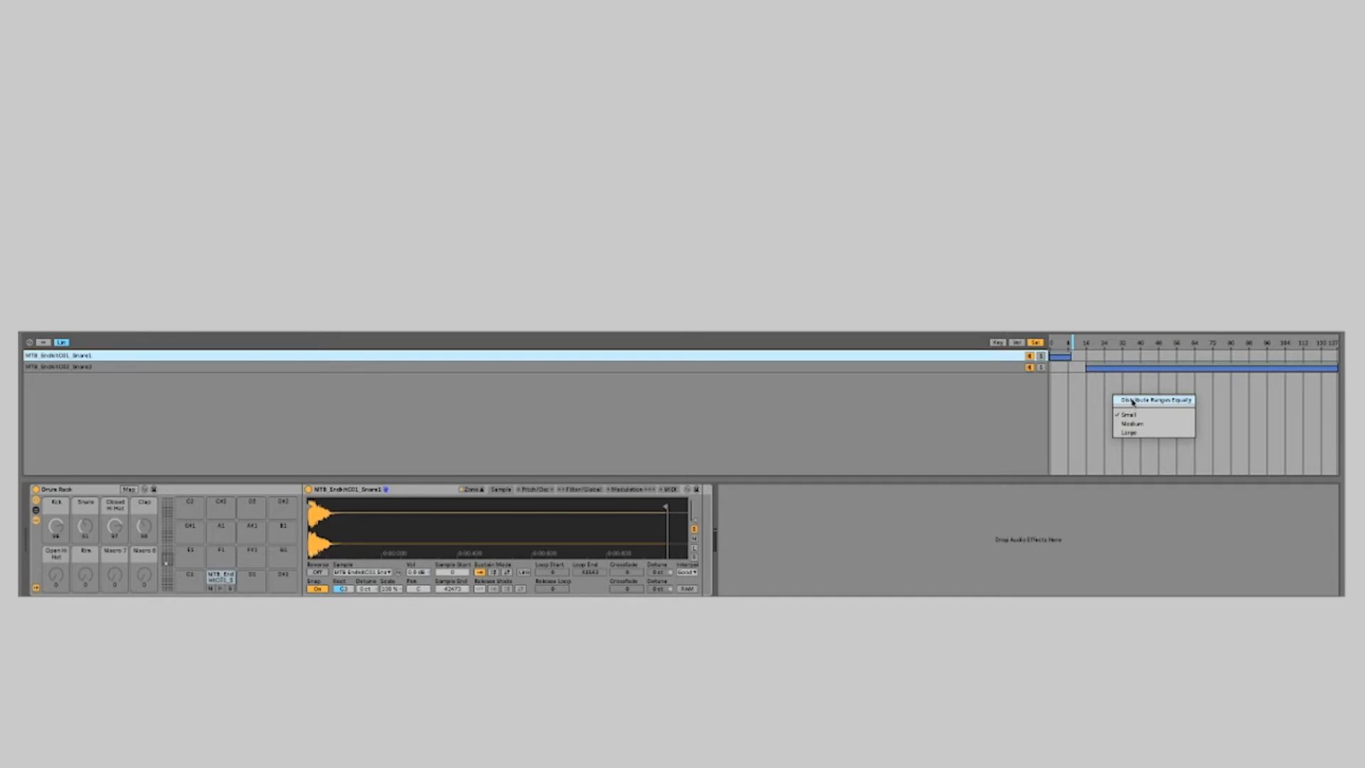
{"action": "left_click", "coordinate": [1132, 402]}
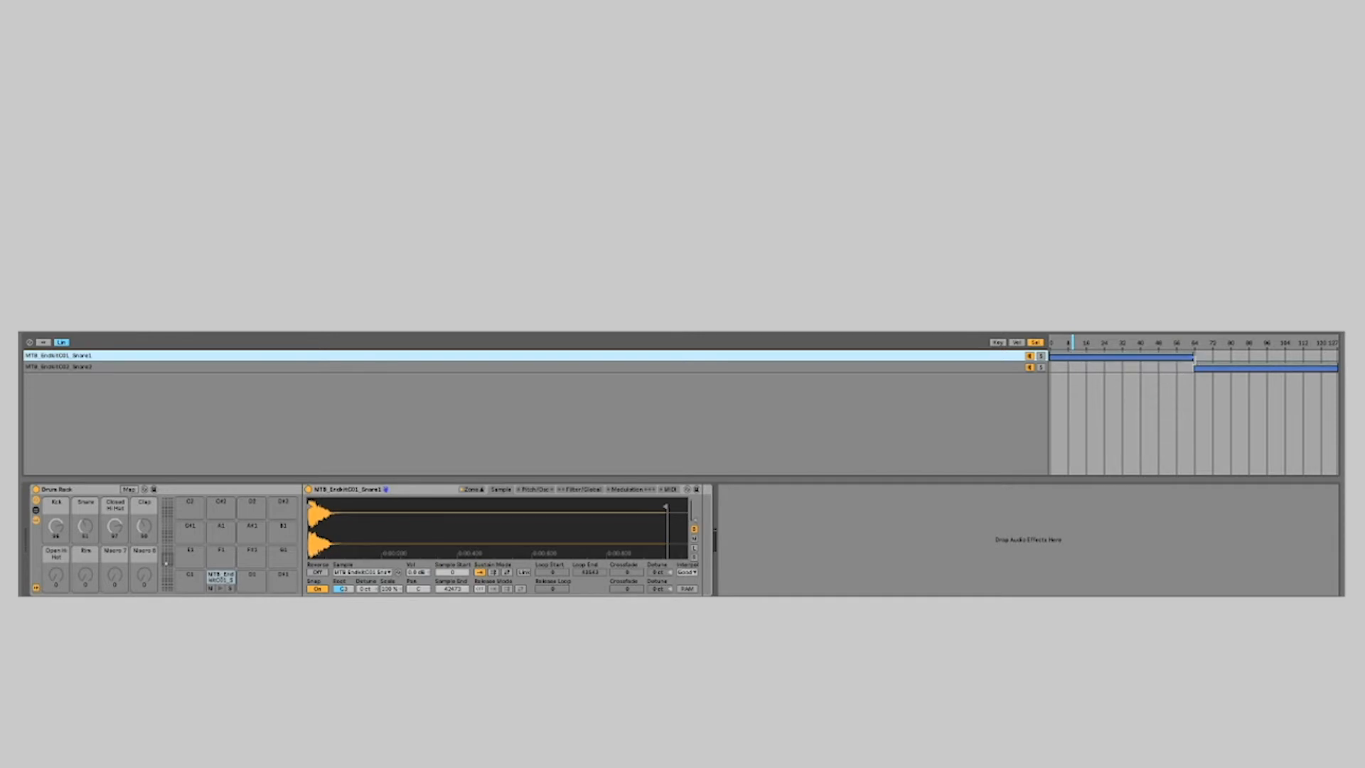
{"action": "left_click", "coordinate": [976, 367]}
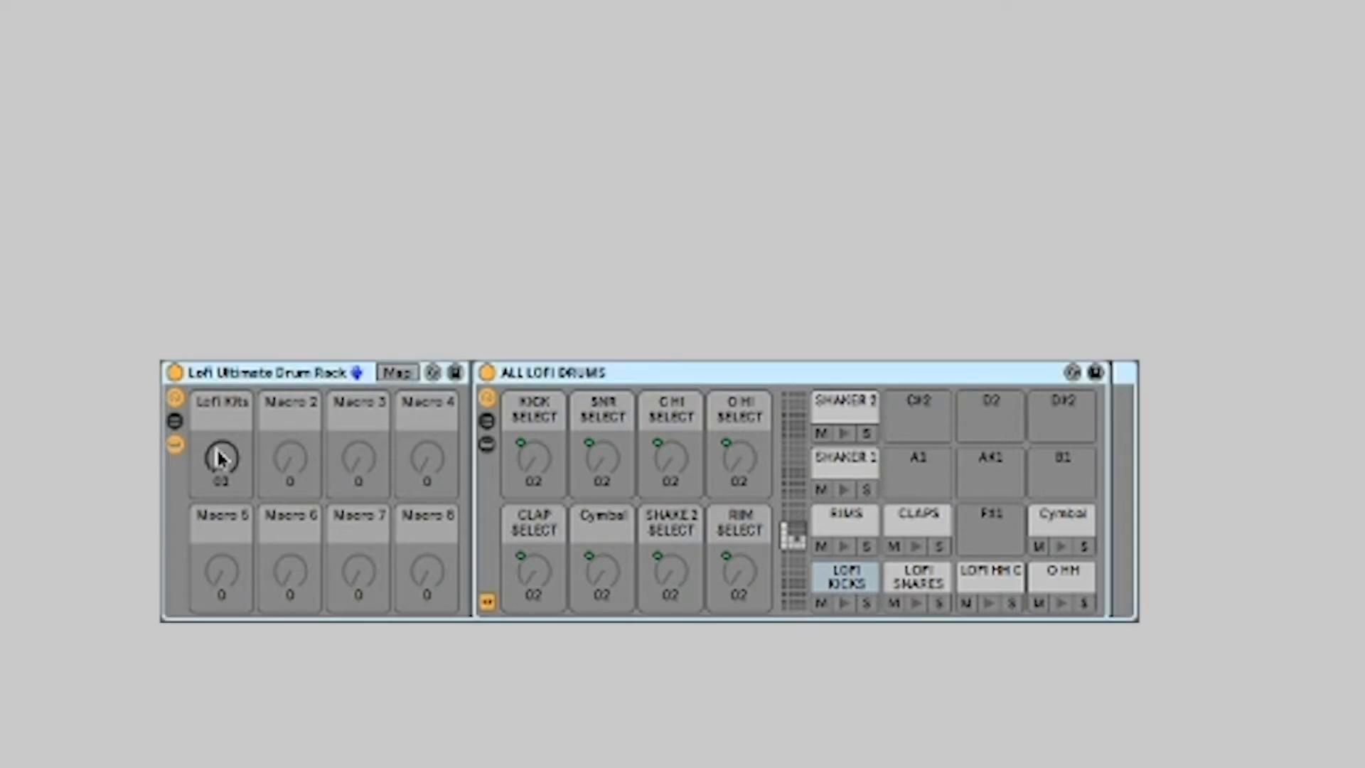
- Sweep the Lofi Kits macro of the Lofi Ultimate Drum Rack up and down to audition kits, ending at its minimum
{"action": "left_click_drag", "start_coordinate": [220, 458], "coordinate": [220, 395]}
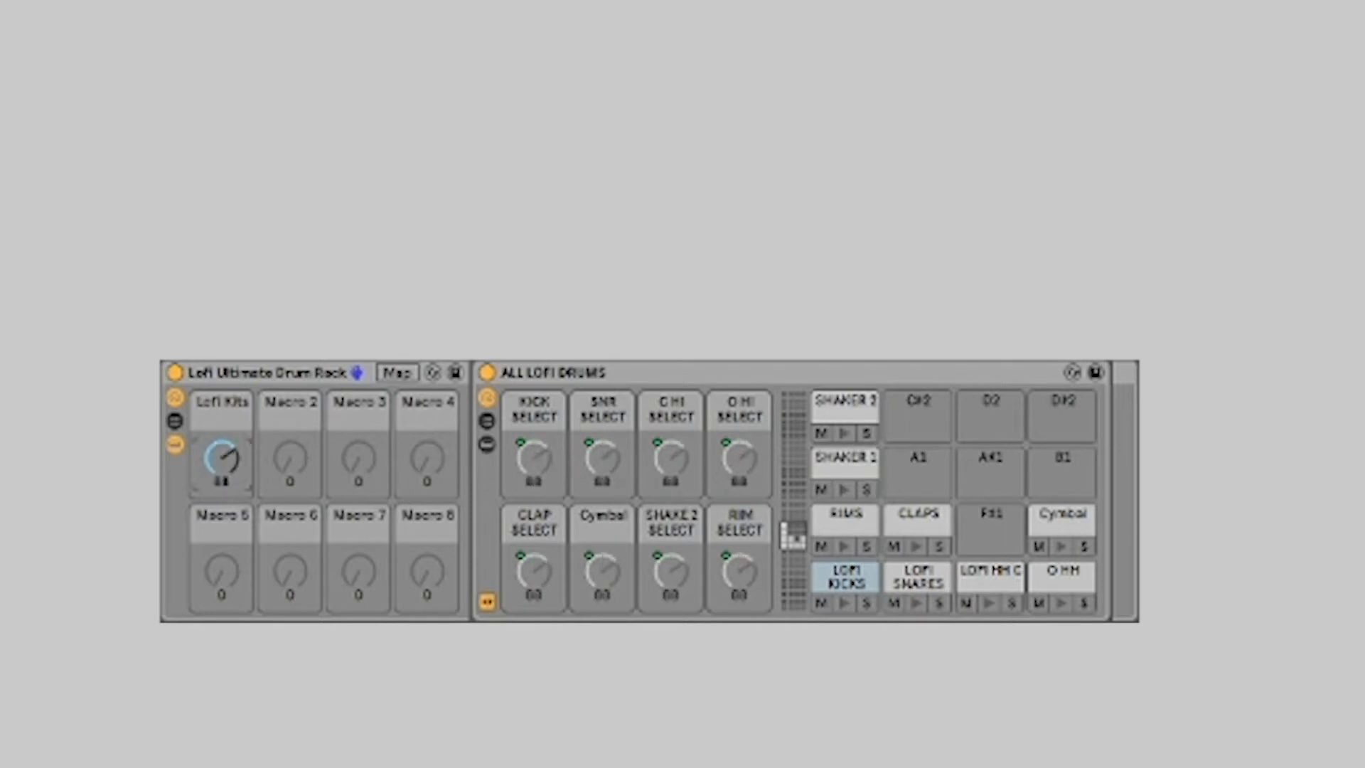
{"action": "left_click_drag", "start_coordinate": [221, 458], "coordinate": [221, 521]}
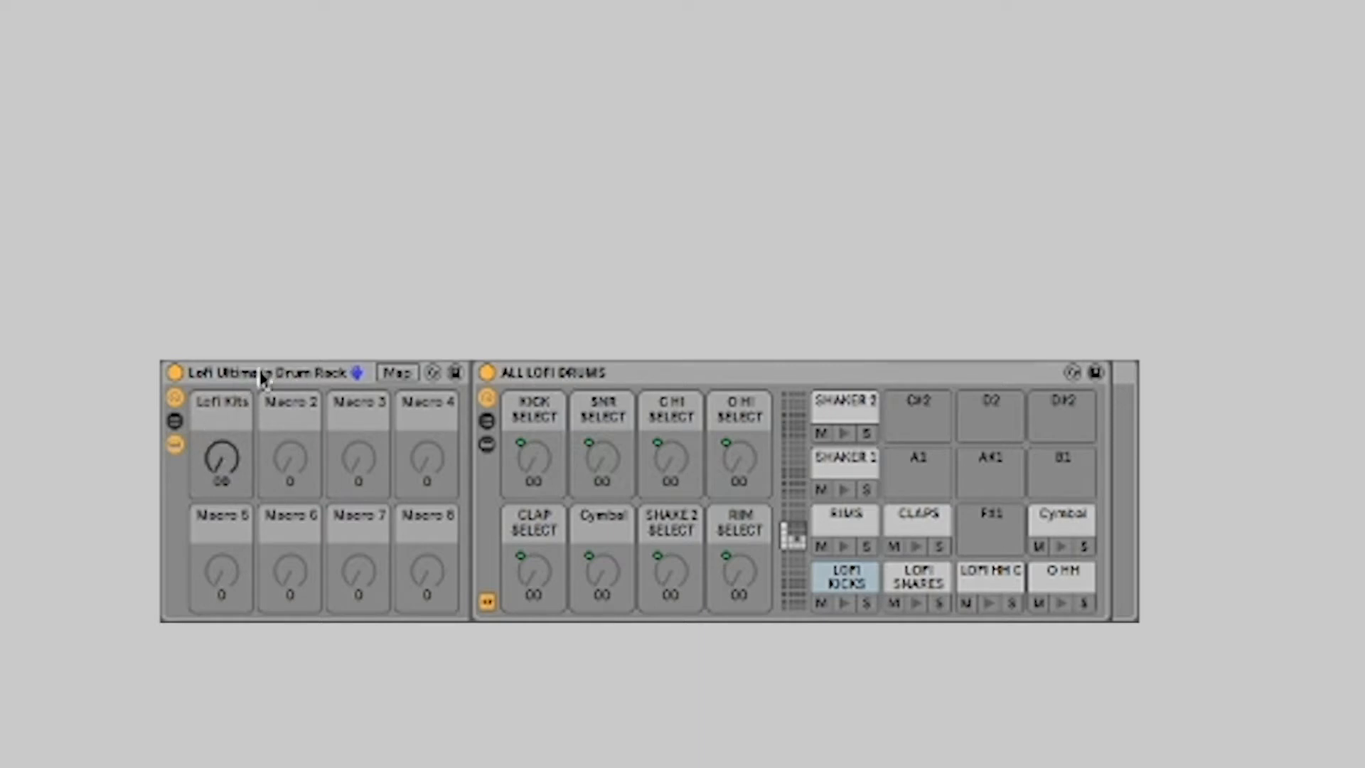
{"action": "mouse_move", "coordinate": [221, 458]}
{"action": "left_mouse_down"}
{"action": "mouse_move", "coordinate": [221, 393]}
{"action": "mouse_move", "coordinate": [222, 463]}
{"action": "left_mouse_up"}
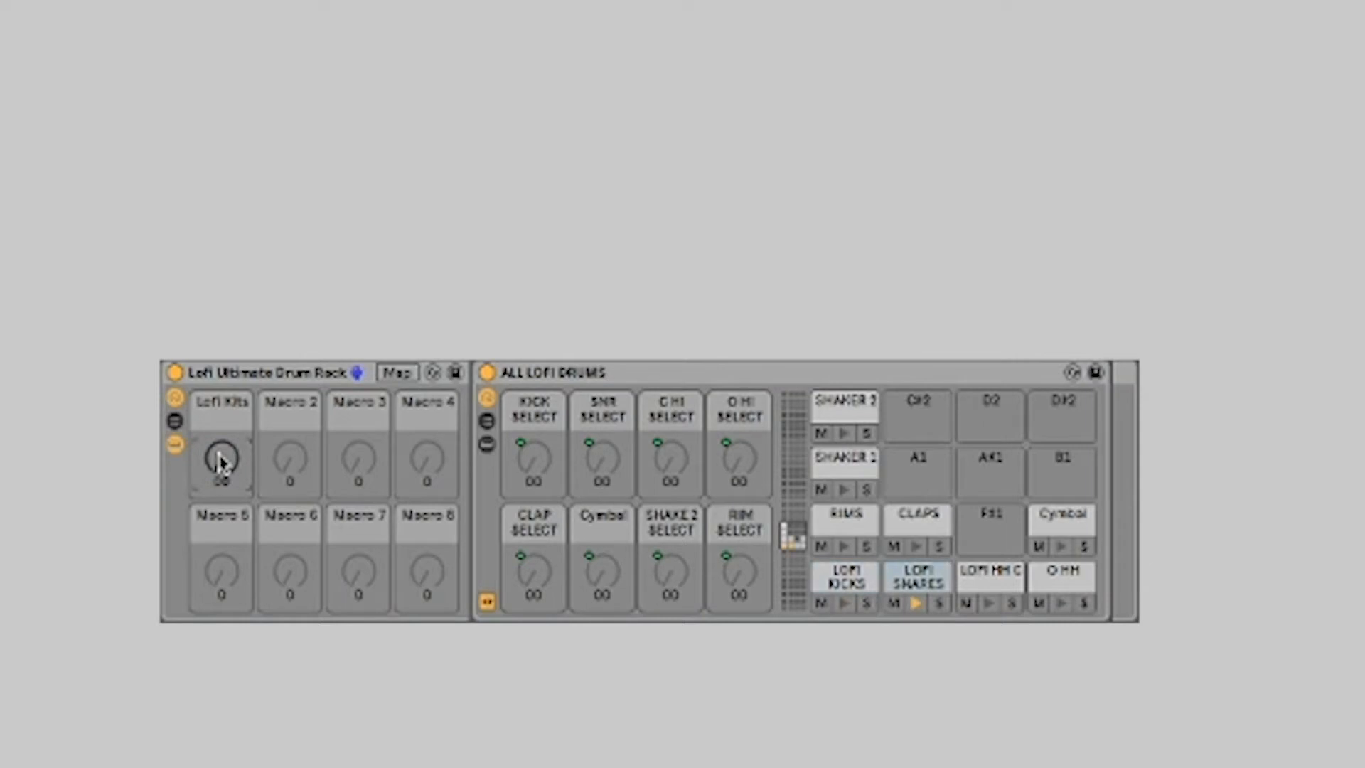
{"action": "left_click_drag", "start_coordinate": [221, 462], "coordinate": [221, 416]}
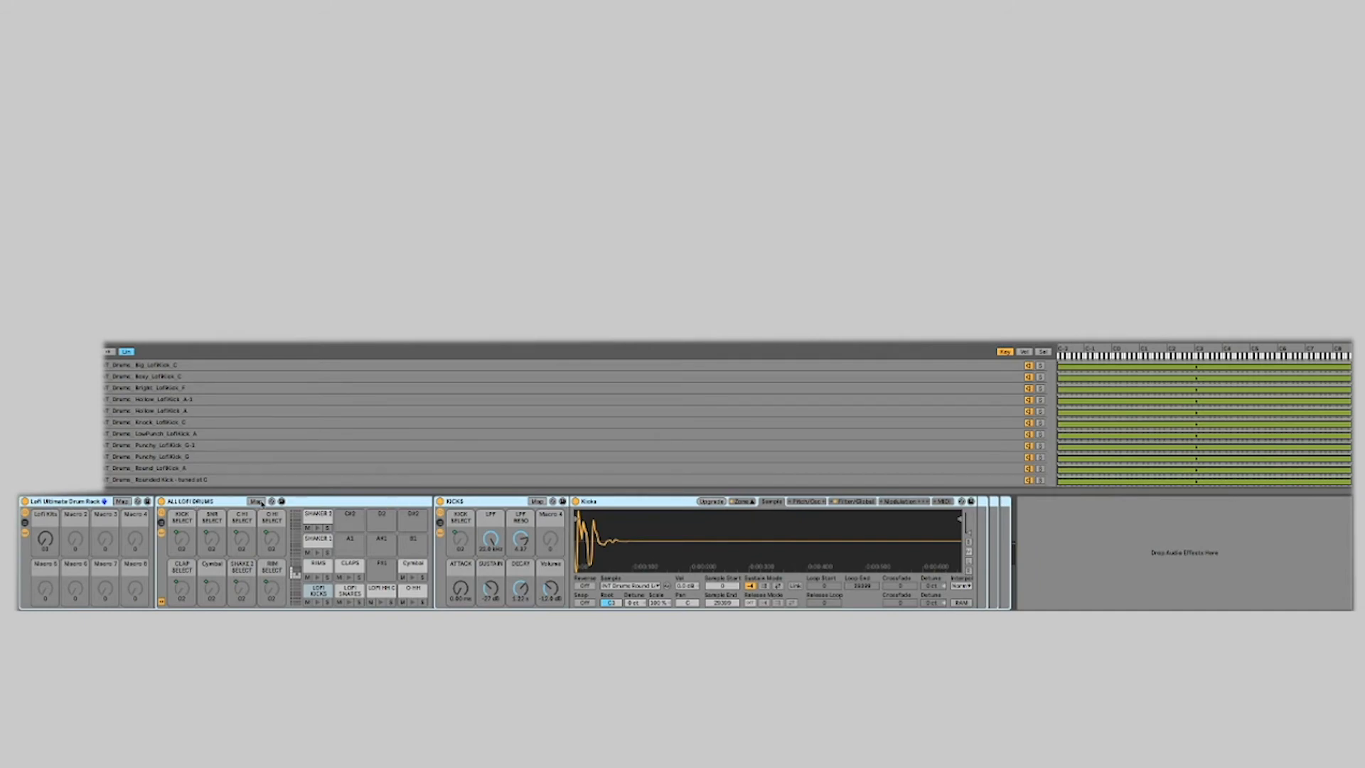
{"action": "left_click_drag", "start_coordinate": [46, 538], "coordinate": [45, 546]}
- Examine the nested ALL LOFI DRUMS and KICKS racks and the contents of the kick, snare and closed hi-hat pads
{"action": "left_click", "coordinate": [194, 501]}
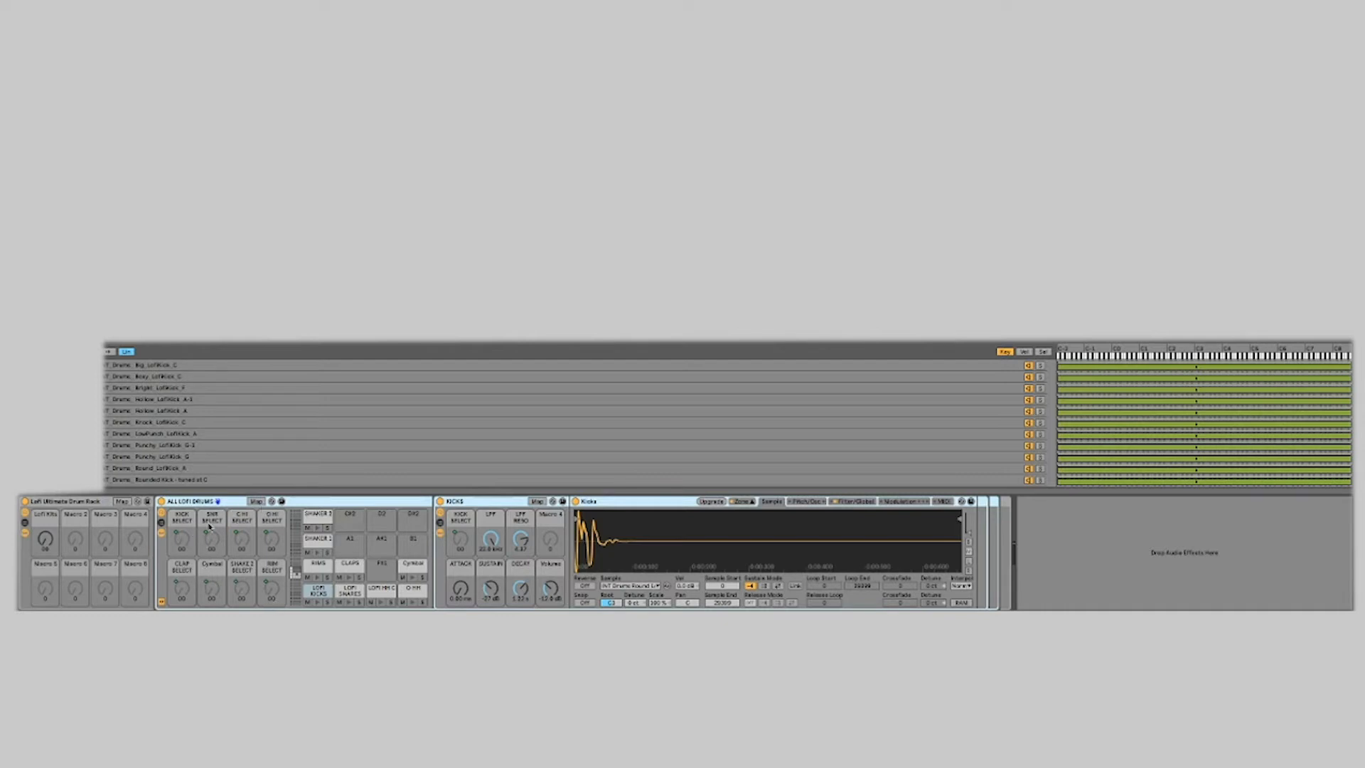
{"action": "left_click", "coordinate": [469, 501]}
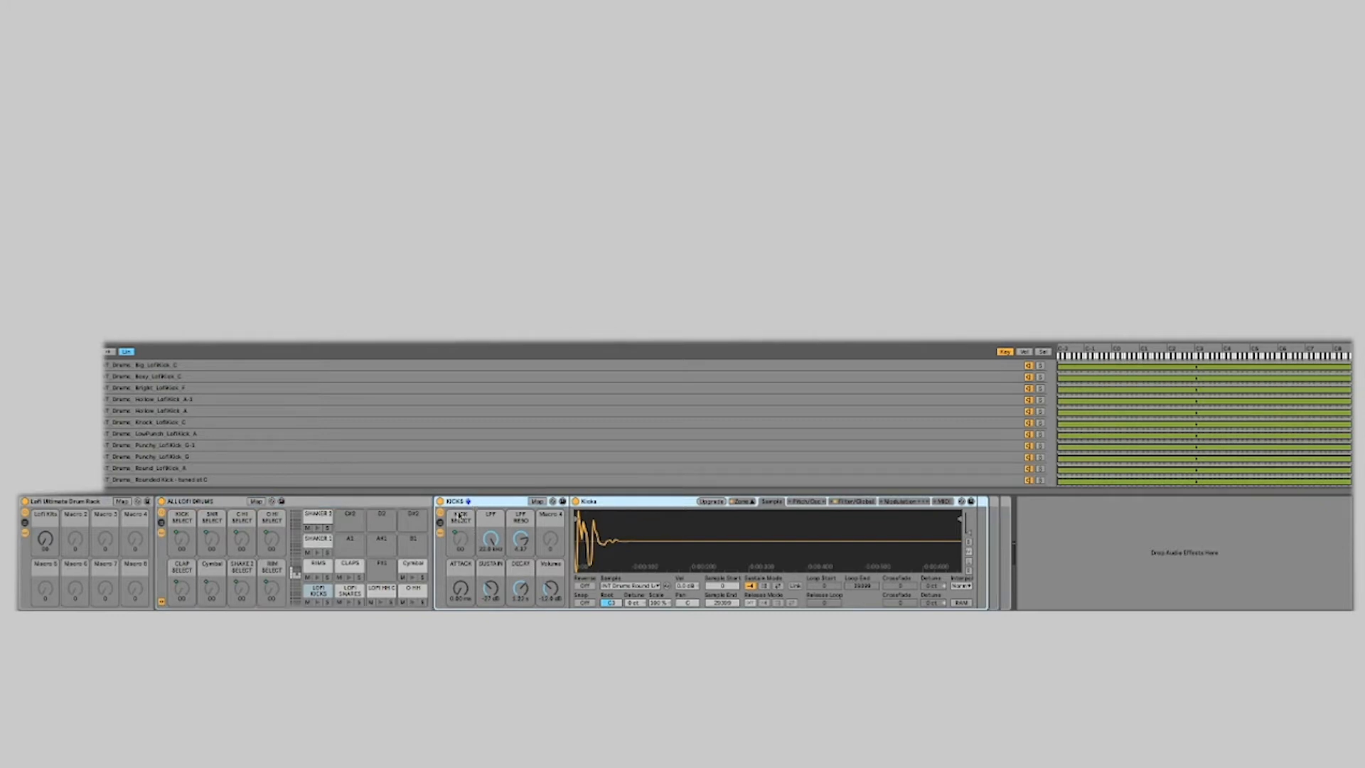
{"action": "left_click", "coordinate": [346, 590]}
{"action": "left_click", "coordinate": [375, 590]}
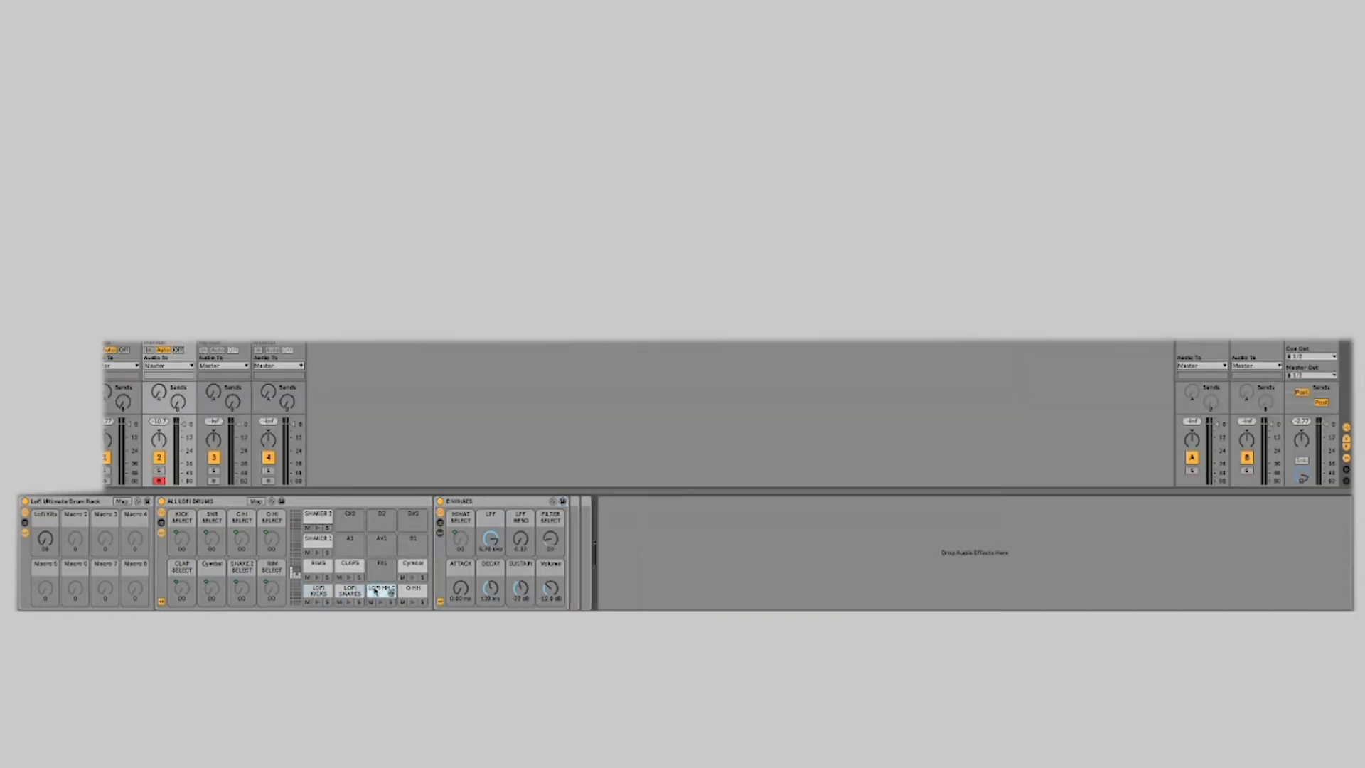
{"action": "left_click", "coordinate": [320, 589]}
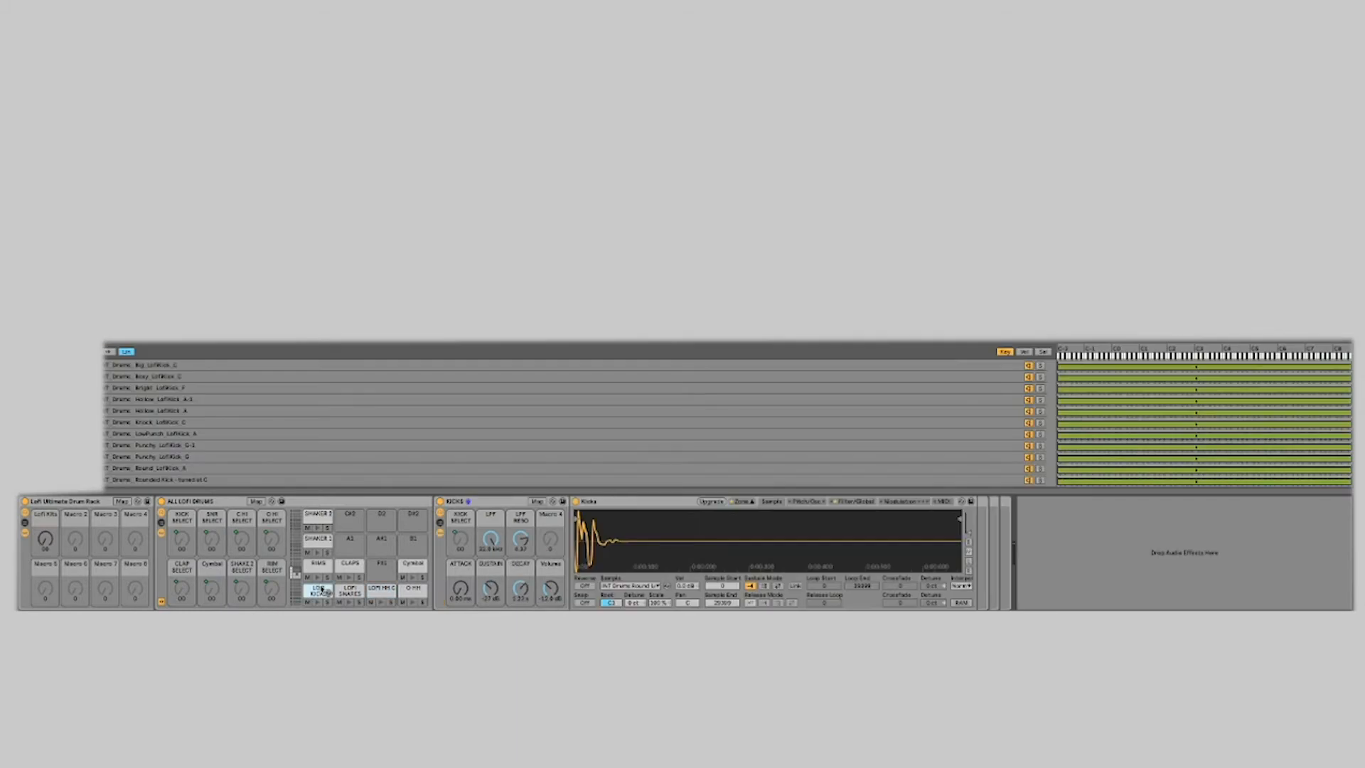
- Try the KICKS rack's LPF macro and display the Kicks Sampler's filter and envelope settings
{"action": "left_click", "coordinate": [491, 541]}
{"action": "mouse_move", "coordinate": [491, 541]}
{"action": "left_mouse_down"}
{"action": "mouse_move", "coordinate": [491, 554]}
{"action": "mouse_move", "coordinate": [491, 519]}
{"action": "left_mouse_up"}
{"action": "left_click", "coordinate": [841, 502]}
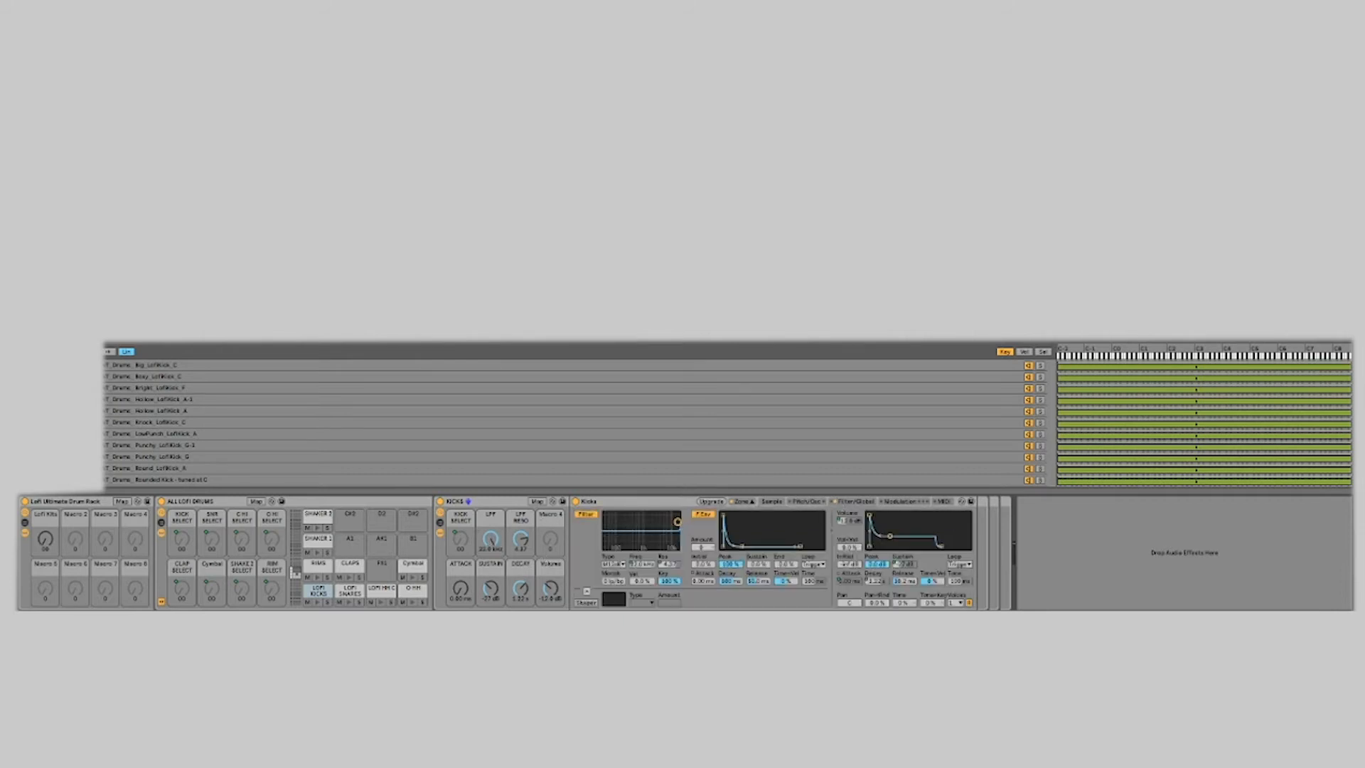
{"action": "mouse_move", "coordinate": [490, 539]}
{"action": "left_mouse_down"}
{"action": "mouse_move", "coordinate": [491, 595]}
{"action": "mouse_move", "coordinate": [490, 540]}
{"action": "left_mouse_up"}
- Examine the KICKS rack's macro mappings, including LPF to filter frequency, and leave macro mapping
{"action": "left_click", "coordinate": [536, 502]}
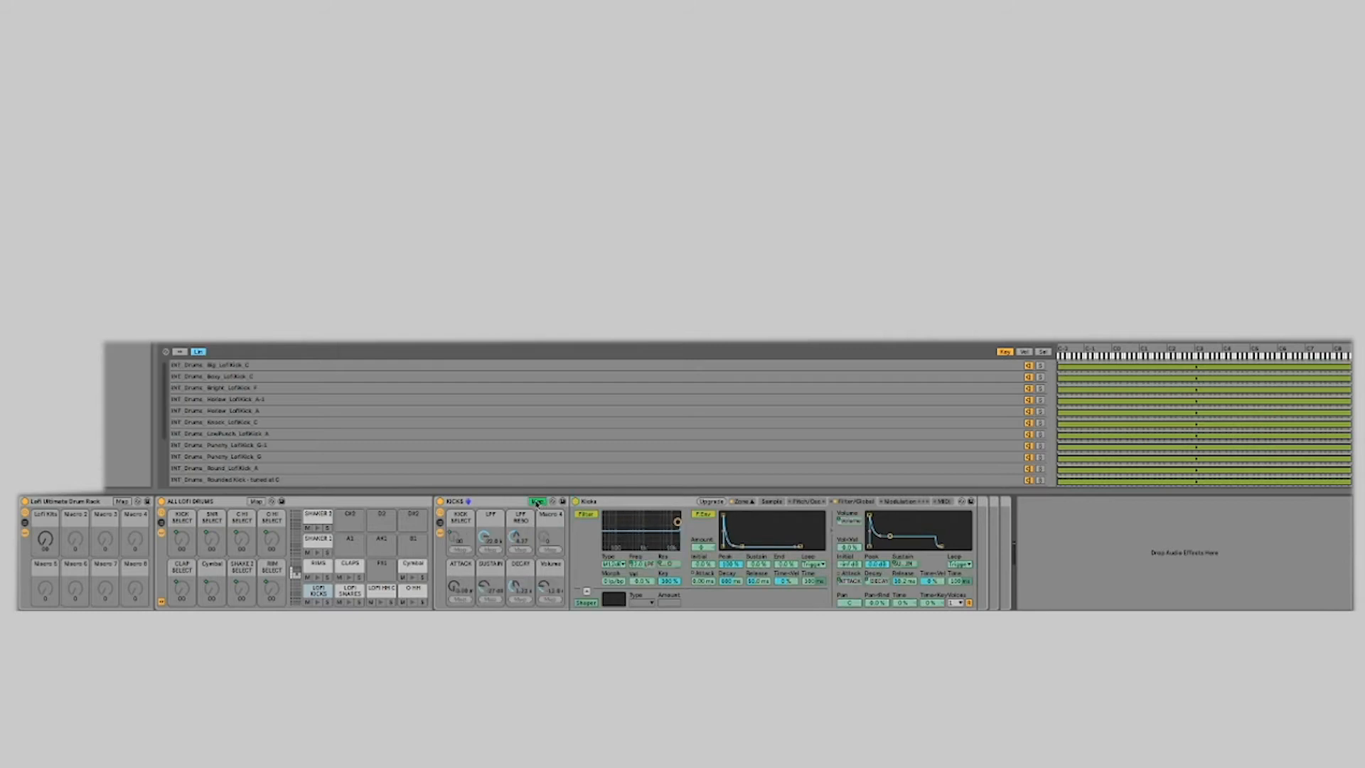
{"action": "left_click", "coordinate": [490, 503]}
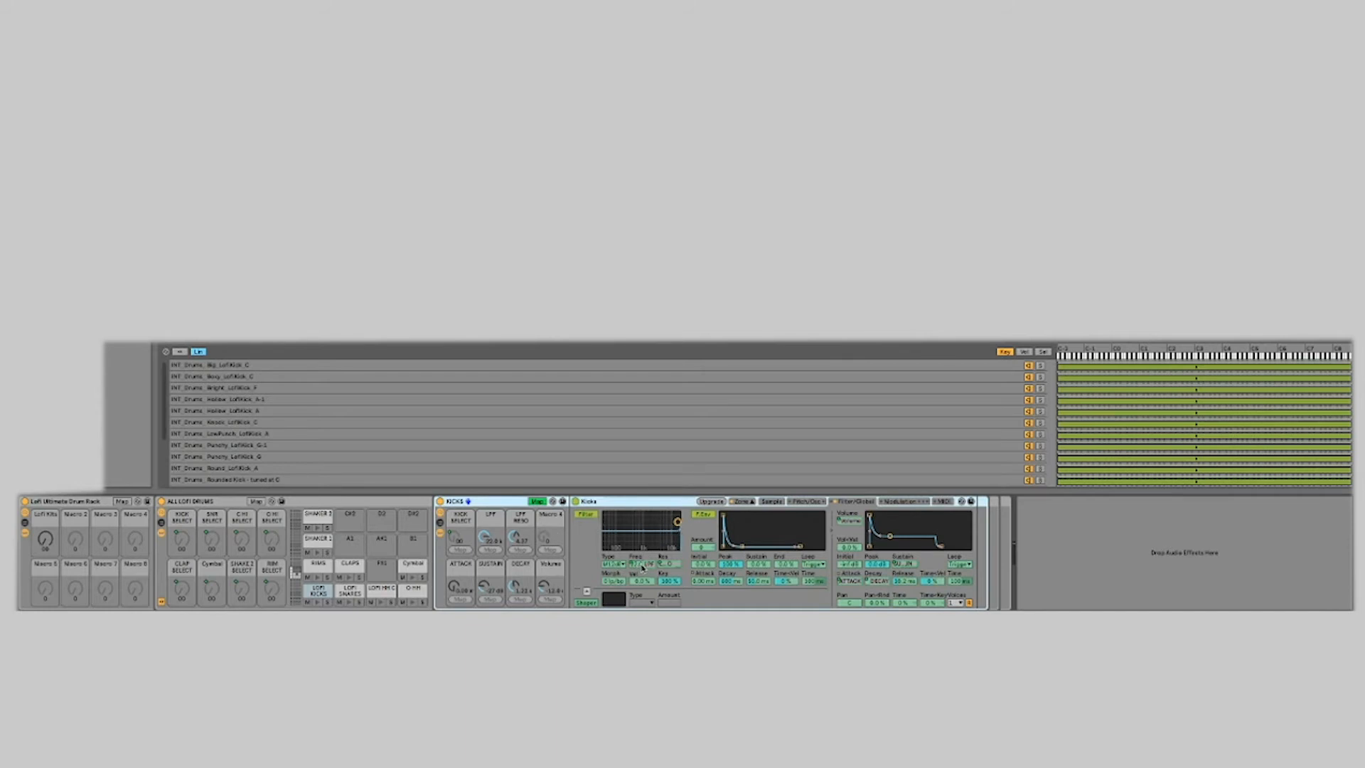
{"action": "mouse_move", "coordinate": [485, 538]}
{"action": "left_mouse_down"}
{"action": "mouse_move", "coordinate": [485, 573]}
{"action": "mouse_move", "coordinate": [484, 538]}
{"action": "left_mouse_up"}
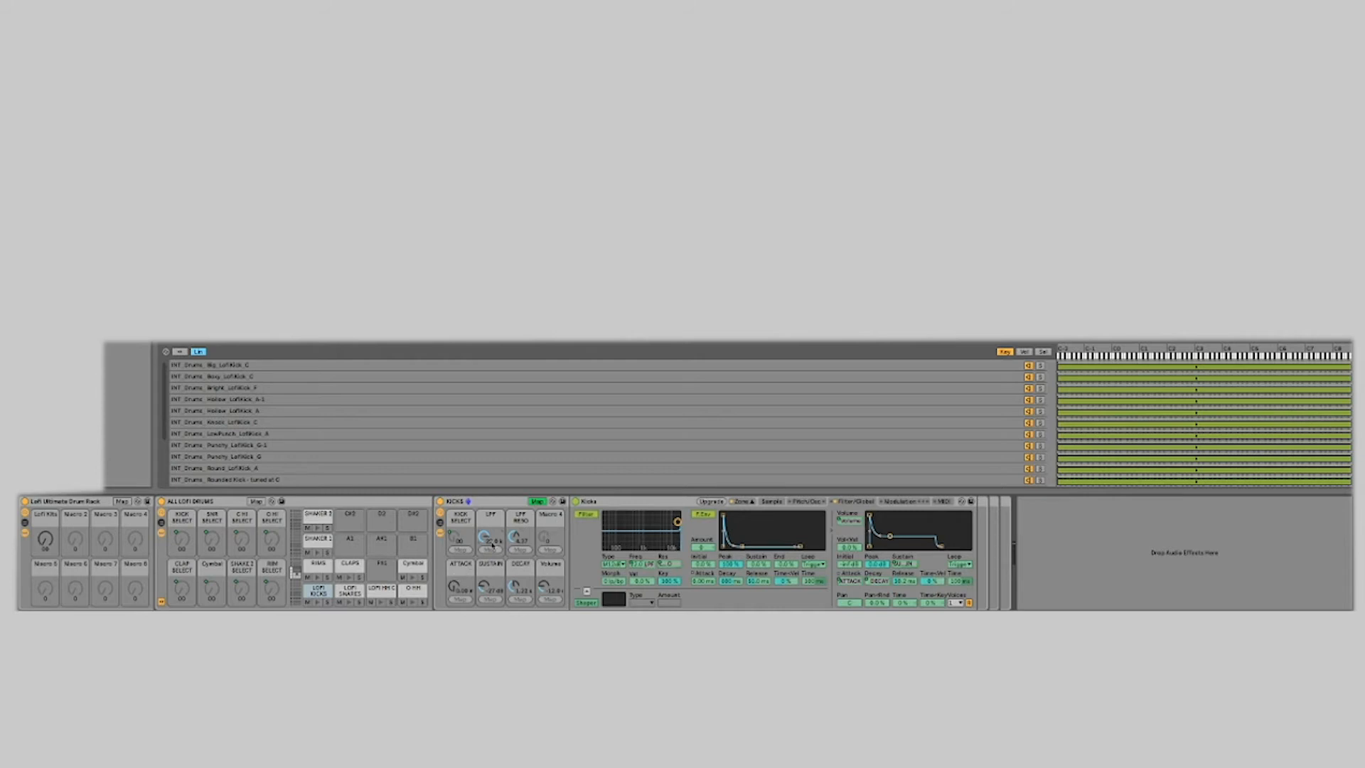
{"action": "left_click", "coordinate": [537, 501]}
- Adjust the KICKS rack's attack, sustain, decay and volume macros
{"action": "left_click_drag", "start_coordinate": [455, 587], "coordinate": [550, 582]}
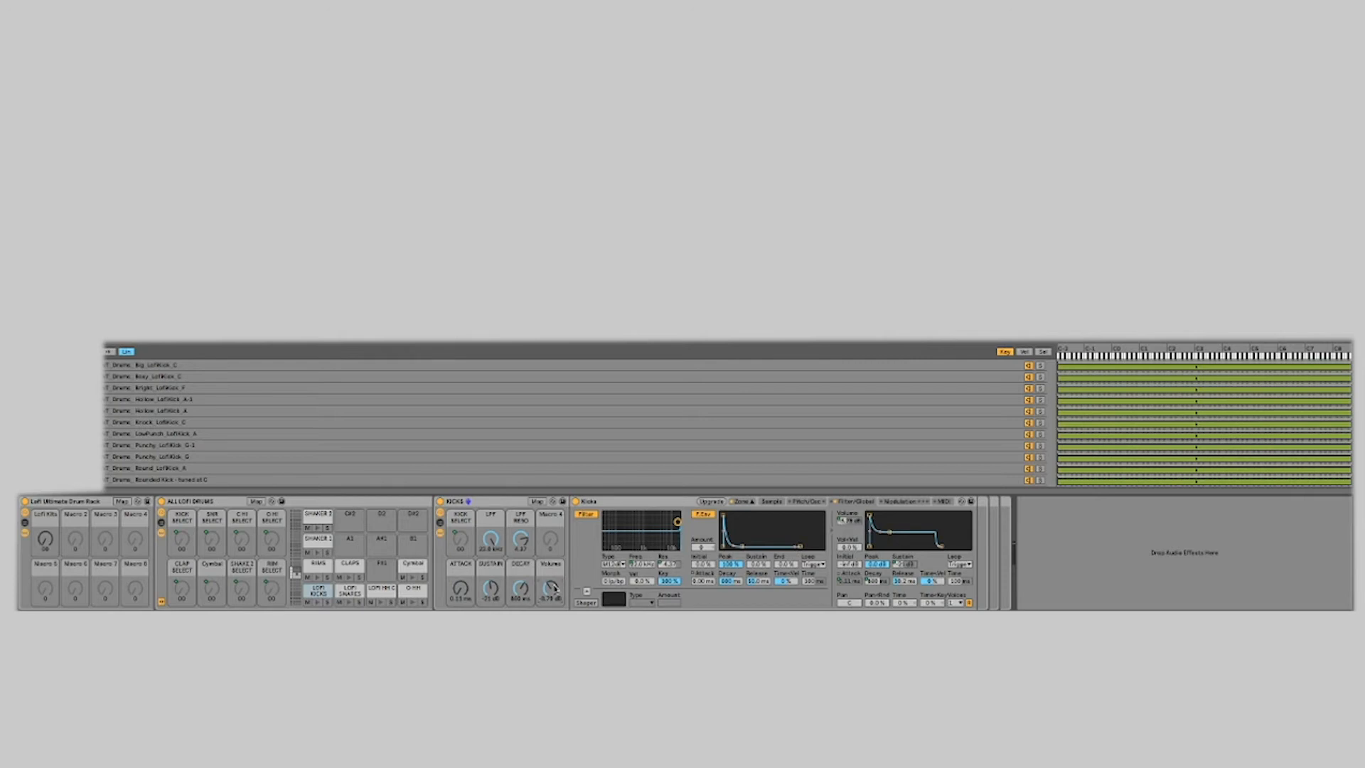
- Lower the KICKS rack's volume macro, and adjust the LPF and FILTER SELECT macros of the LOFI SNARES pad
{"action": "left_click_drag", "start_coordinate": [551, 589], "coordinate": [551, 602]}
{"action": "left_click", "coordinate": [348, 589]}
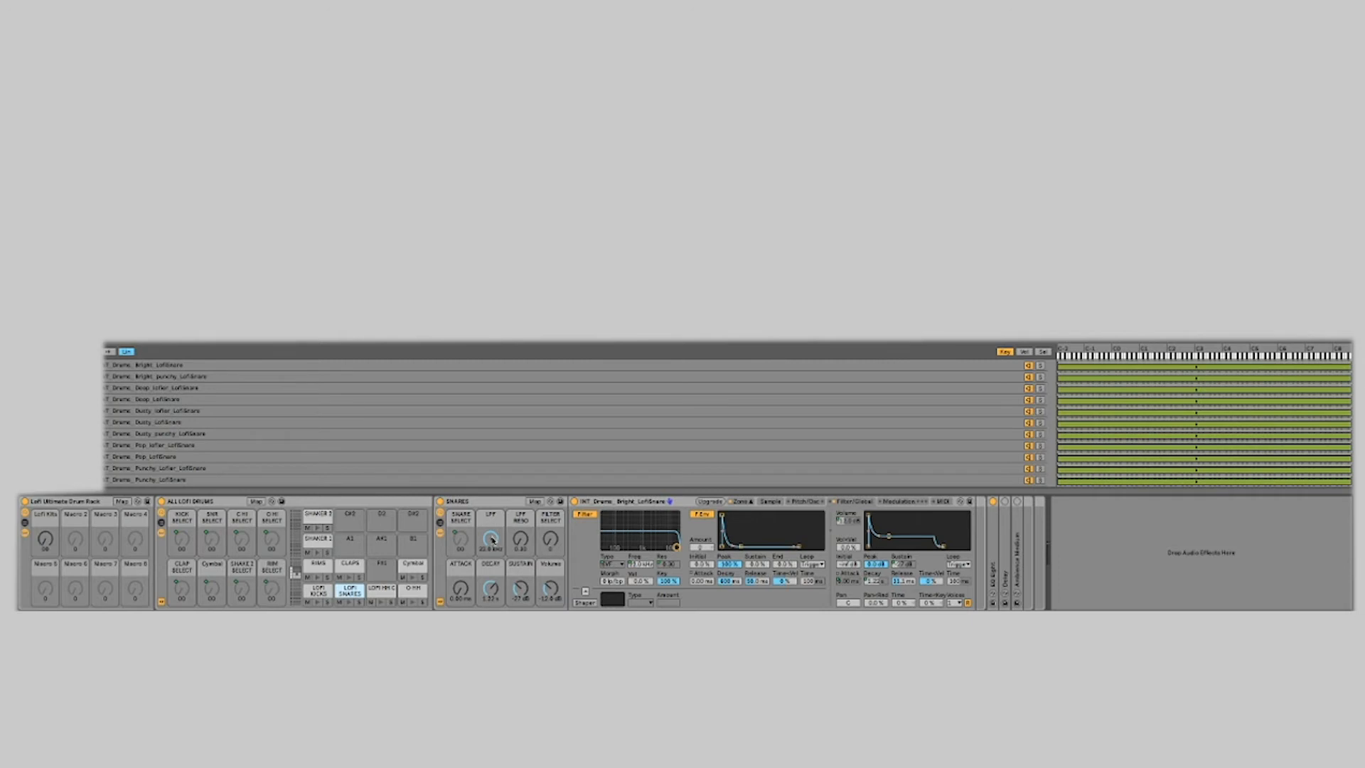
{"action": "mouse_move", "coordinate": [492, 540]}
{"action": "left_mouse_down"}
{"action": "mouse_move", "coordinate": [492, 590]}
{"action": "mouse_move", "coordinate": [493, 540]}
{"action": "left_mouse_up"}
{"action": "left_click_drag", "start_coordinate": [552, 539], "coordinate": [490, 537]}
{"action": "left_click_drag", "start_coordinate": [550, 540], "coordinate": [491, 497]}
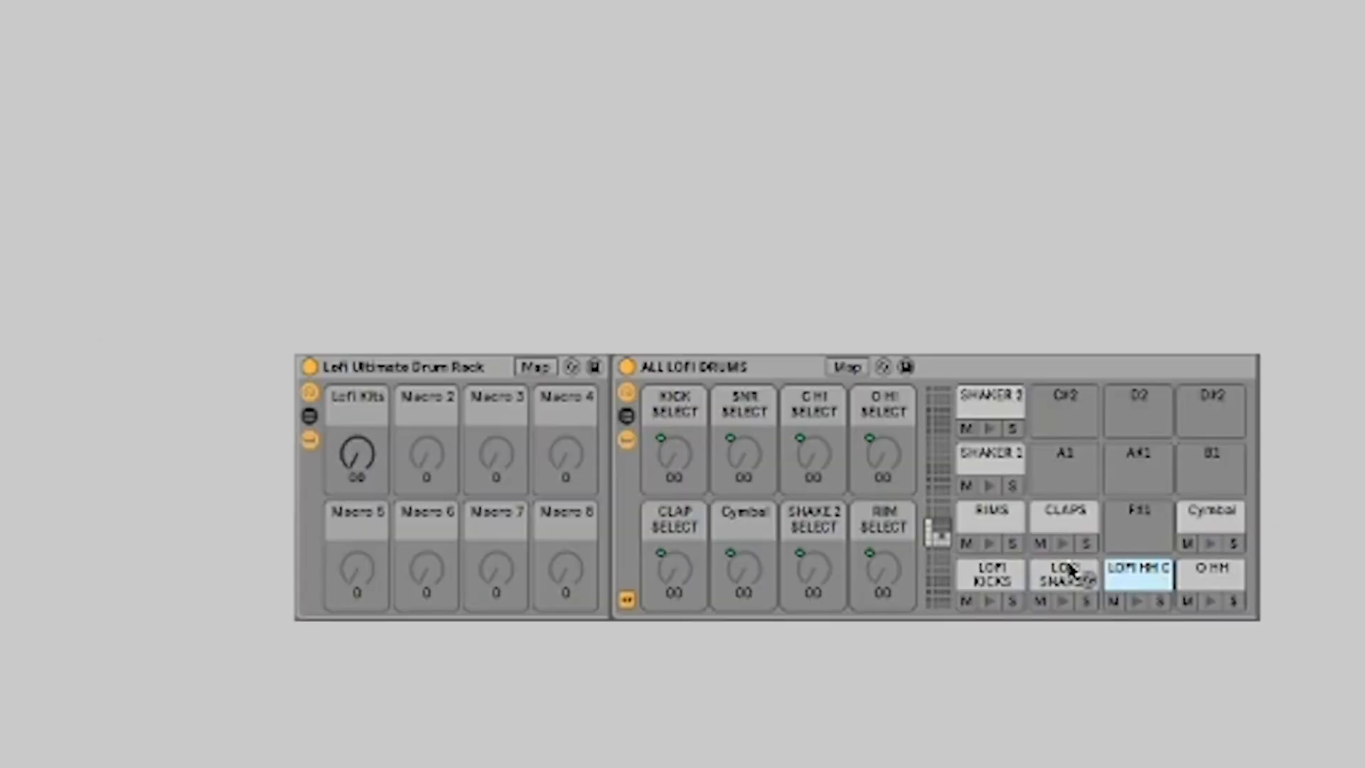
- Display the LOFI SNARES pad and the Lofi Ultimate Drum Rack's macros, and set the Lofi Kits macro to 0
{"action": "left_click", "coordinate": [1071, 571]}
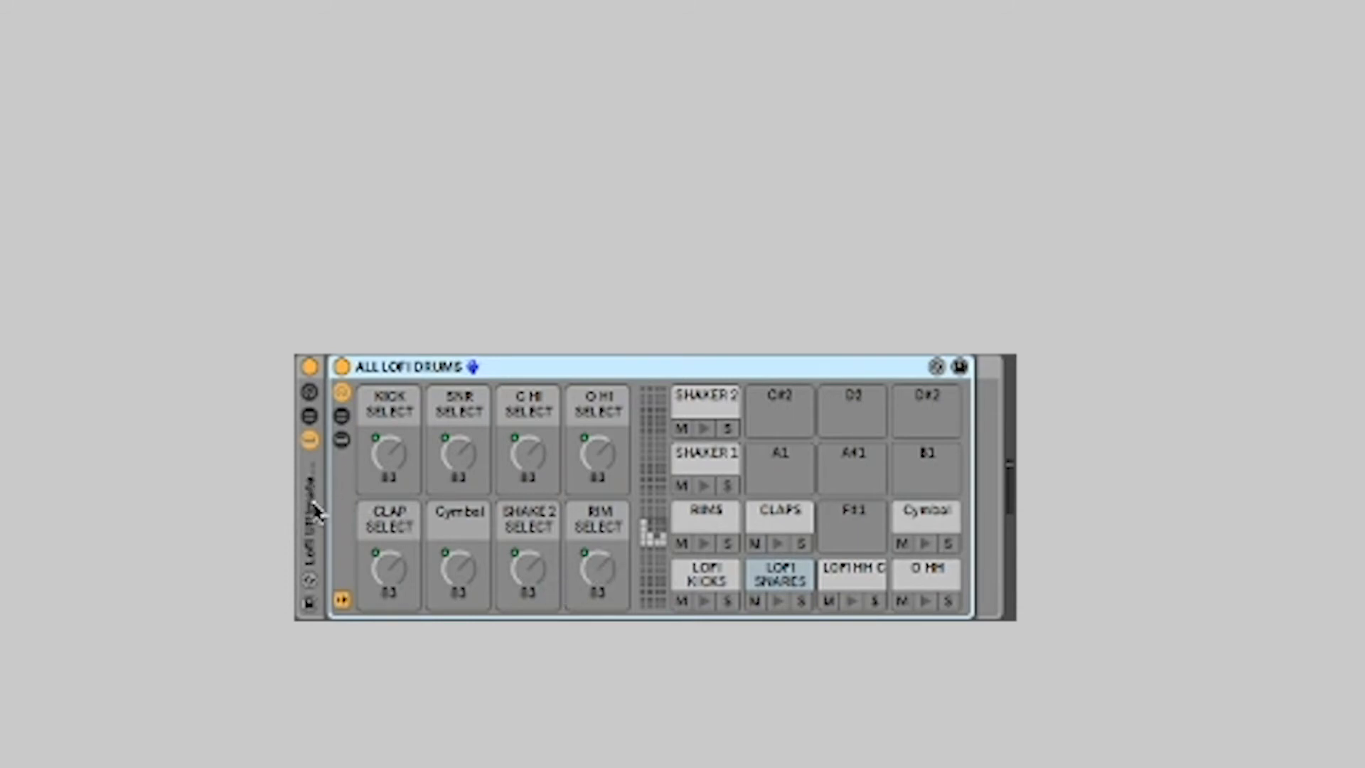
{"action": "left_click", "coordinate": [310, 391]}
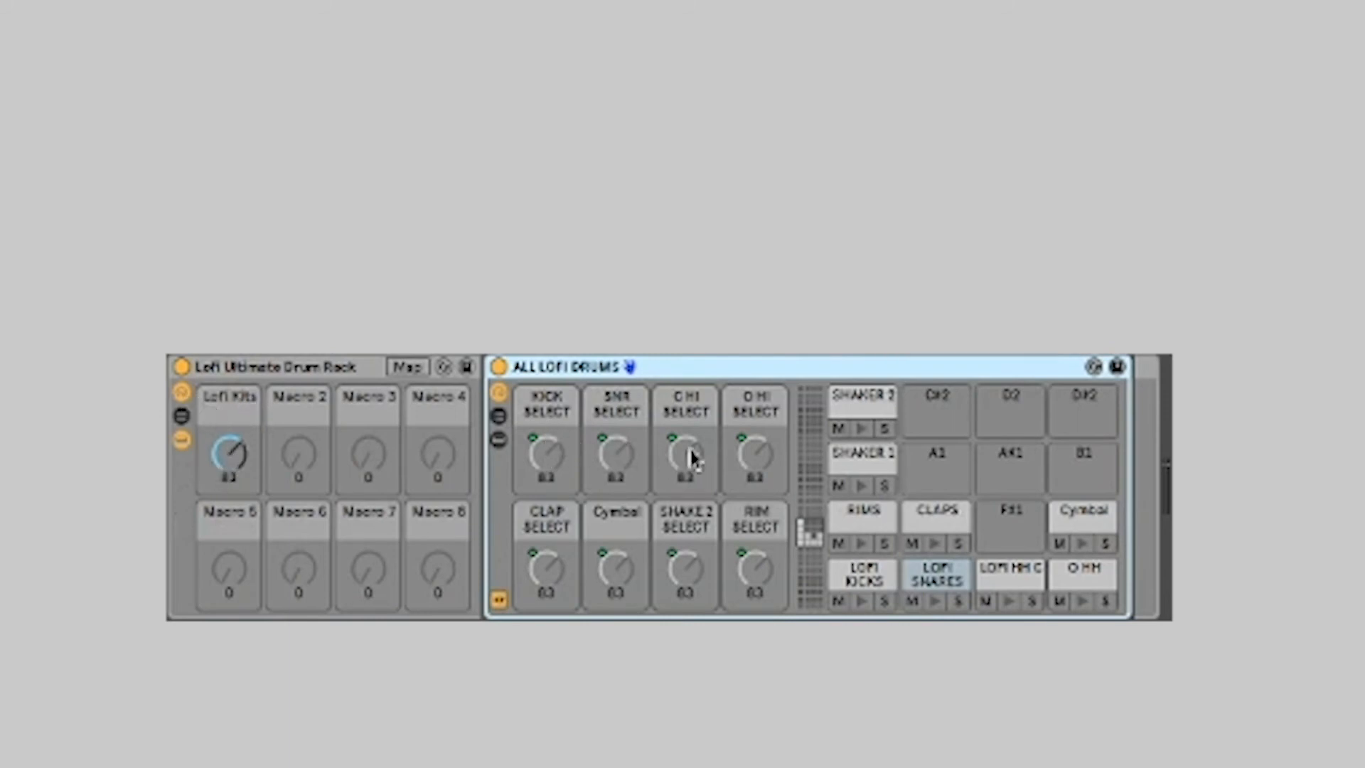
{"action": "left_click_drag", "start_coordinate": [229, 453], "coordinate": [228, 512]}
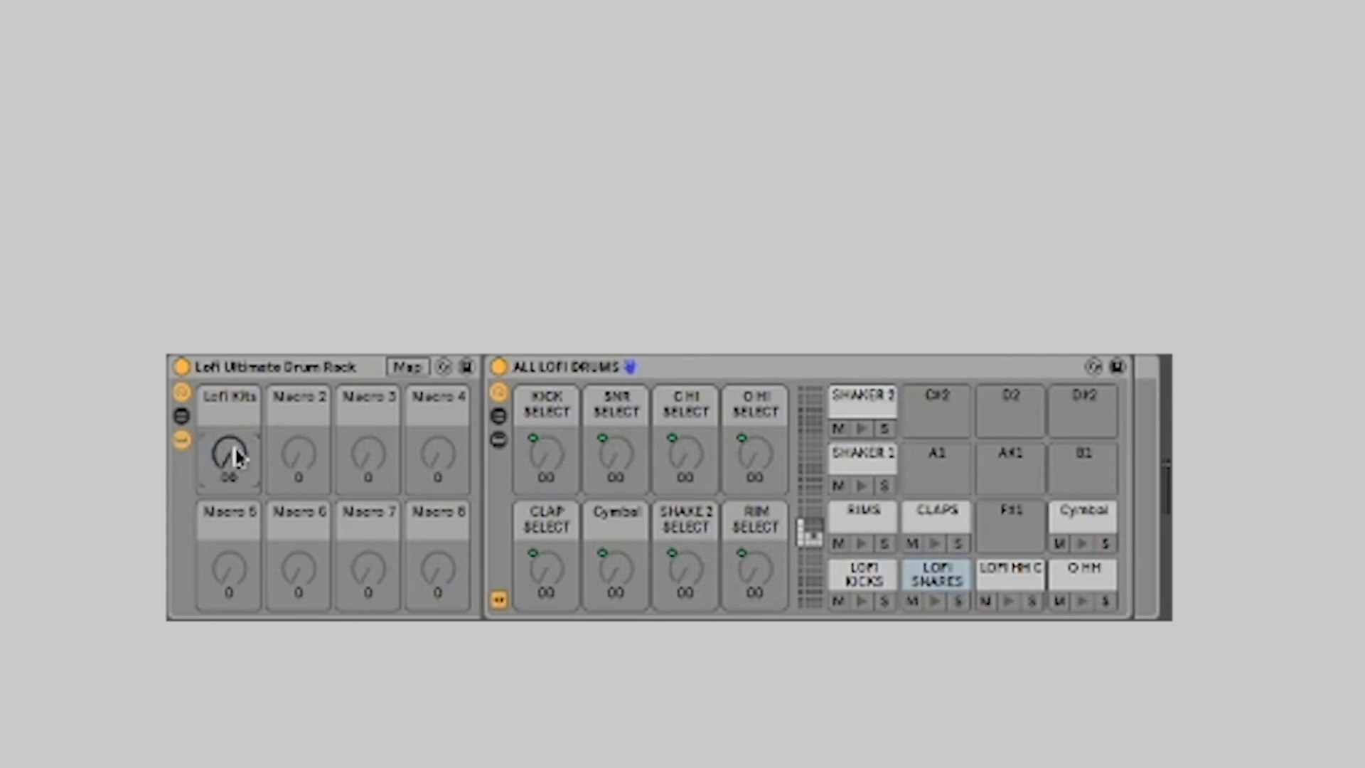
- Group the Lofi Ultimate Drum Rack into an Instrument Rack and show the new rack's macro controls
{"action": "left_click", "coordinate": [675, 422]}
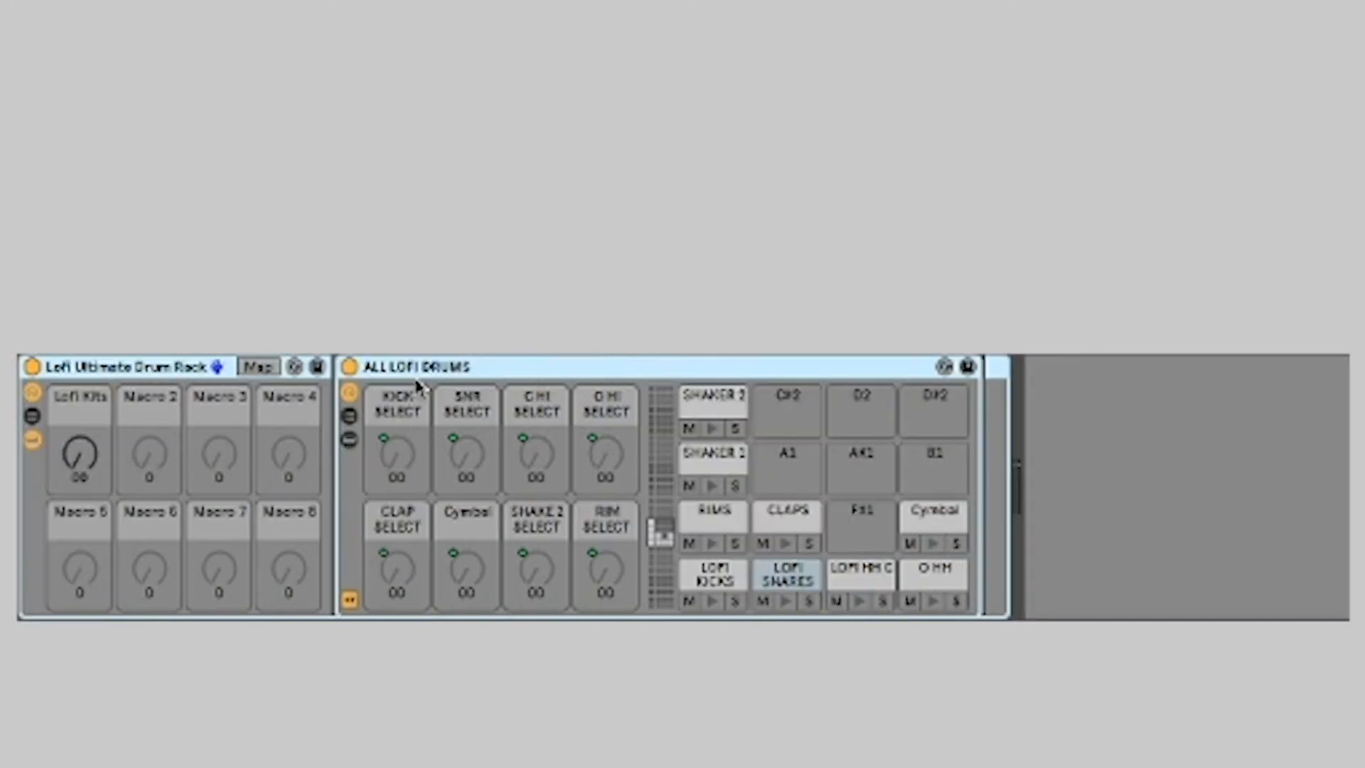
{"action": "key", "text": "super+g"}
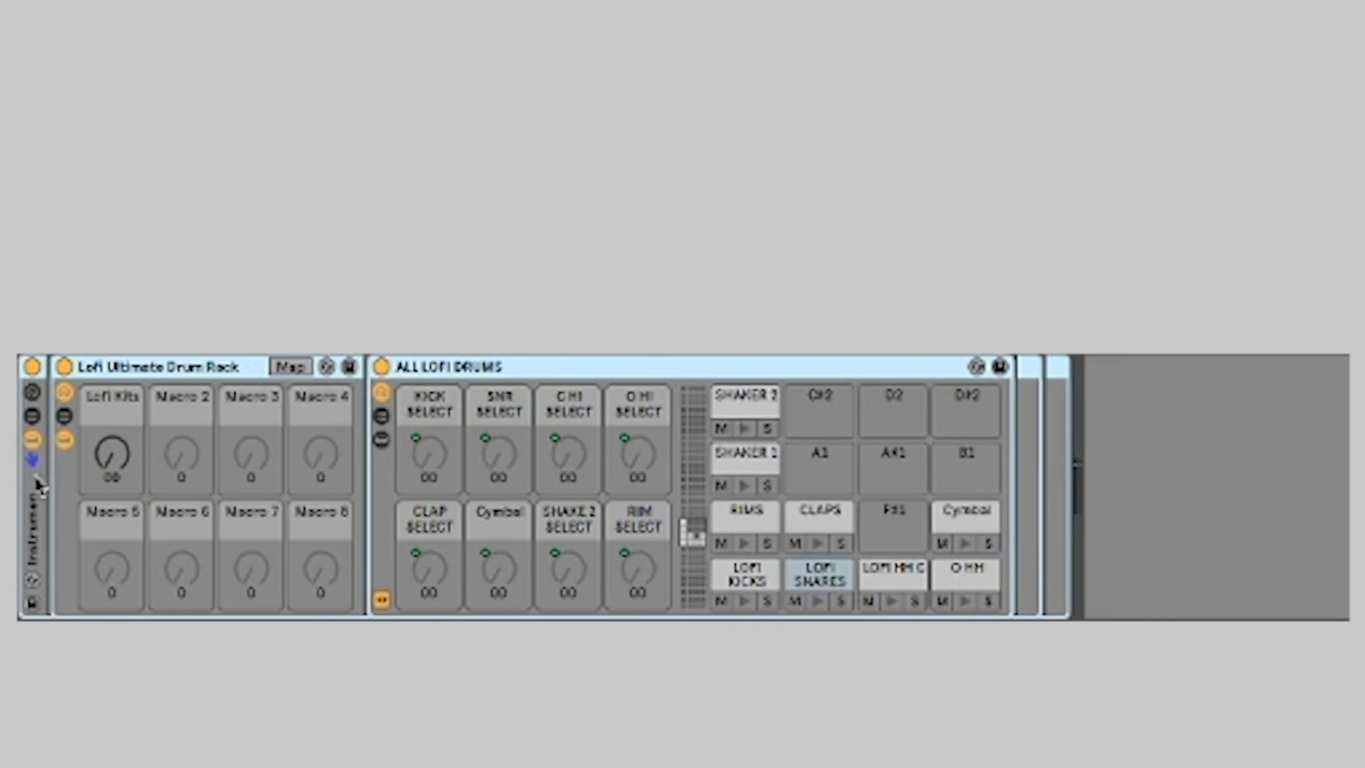
{"action": "double_click", "coordinate": [30, 398]}
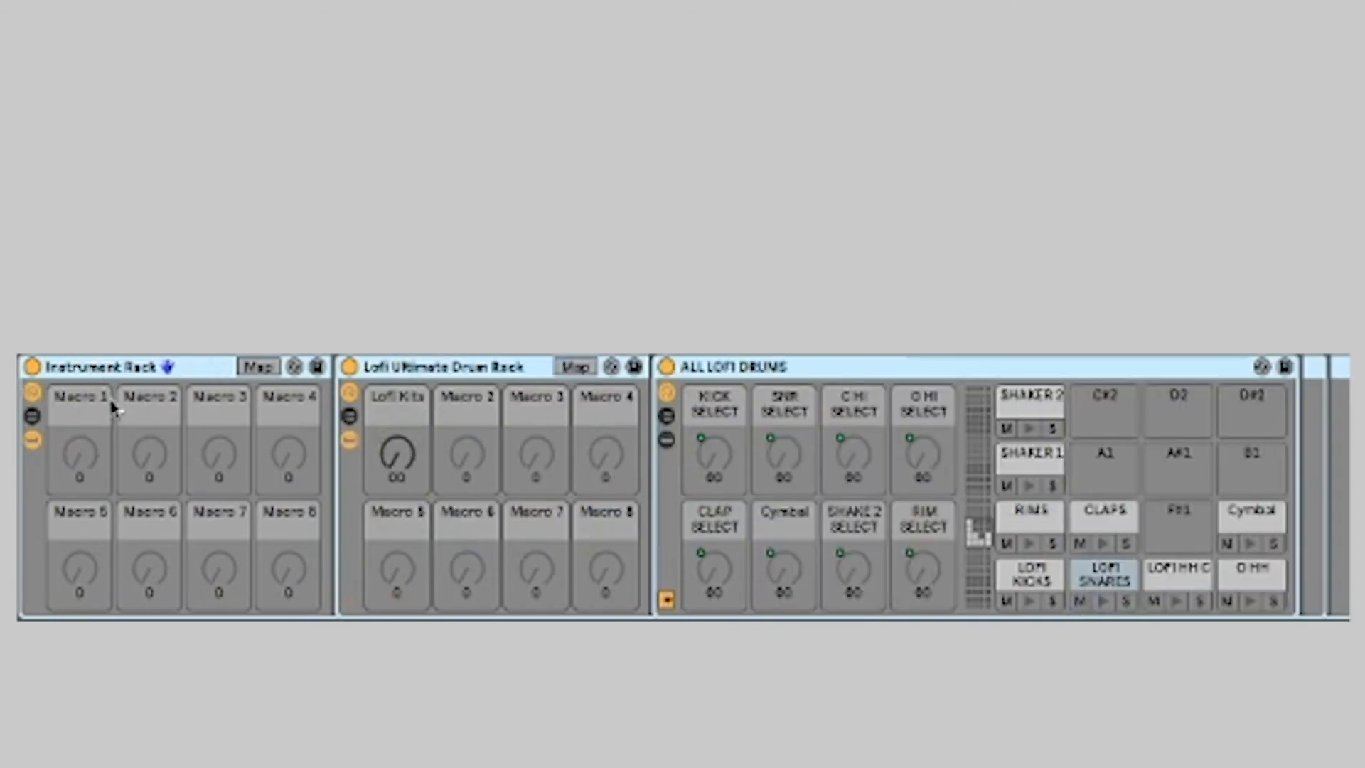
{"action": "left_click", "coordinate": [71, 457]}
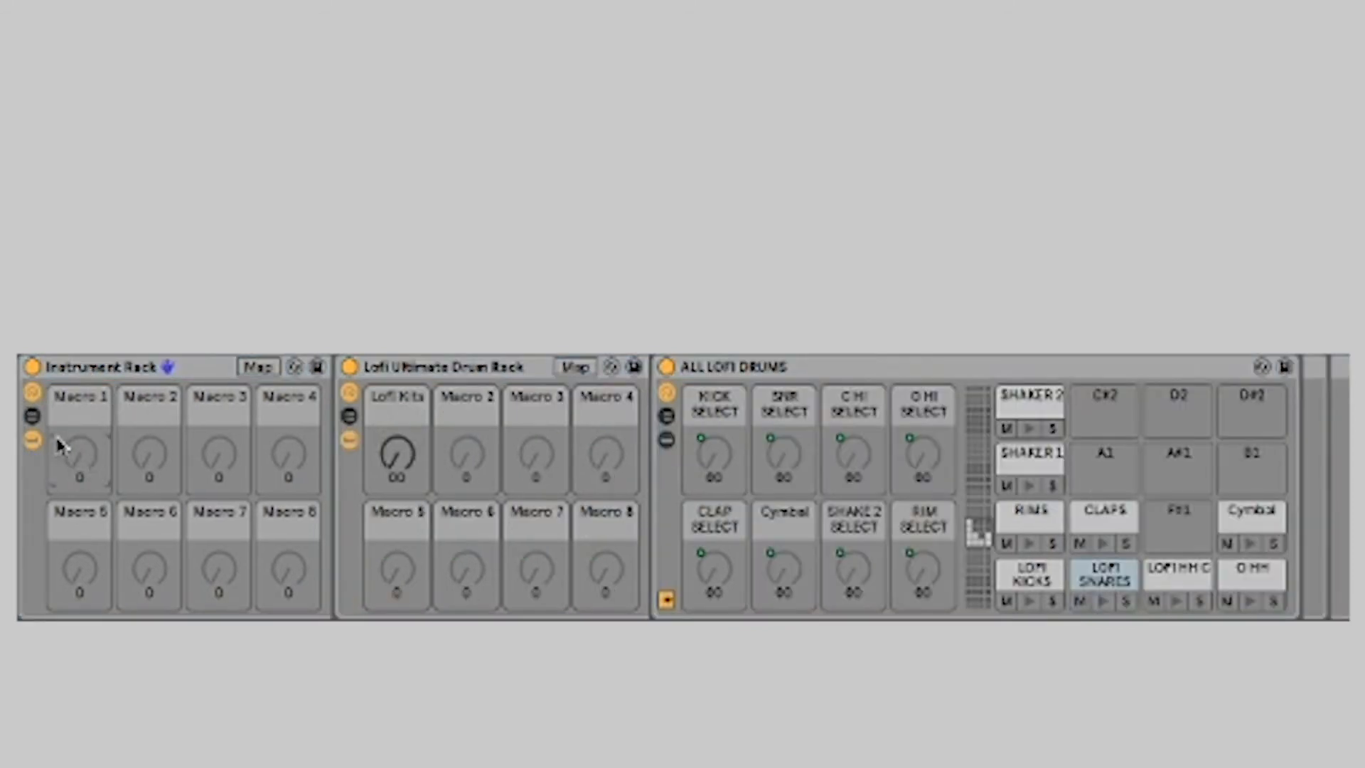
- Nest the Instrument Rack inside four more Instrument Racks and show the macro controls of each one
{"action": "left_click", "coordinate": [73, 364]}
{"action": "key", "text": "super+g"}
{"action": "key", "text": "super+g"}
{"action": "key", "text": "super+g"}
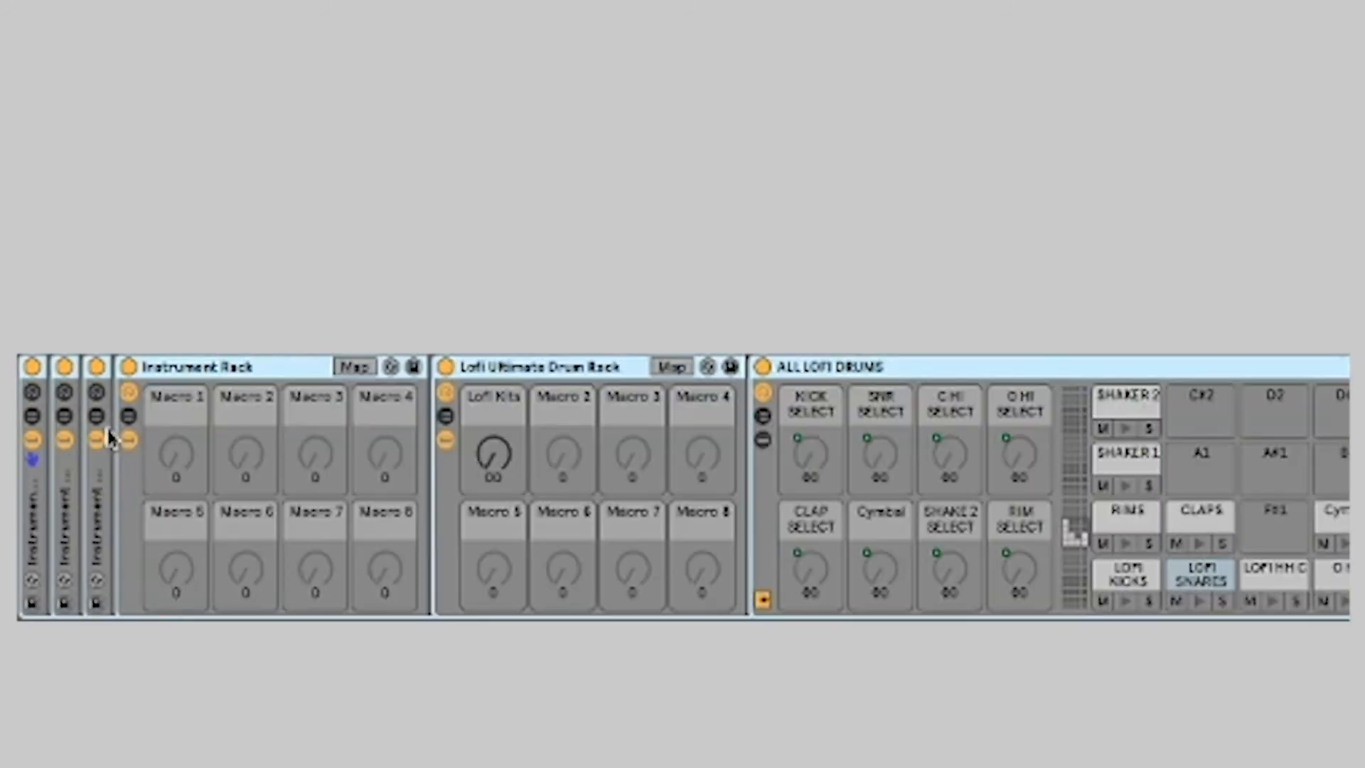
{"action": "key", "text": "super+g"}
{"action": "left_click", "coordinate": [127, 392]}
{"action": "left_click", "coordinate": [94, 394]}
{"action": "left_click", "coordinate": [64, 391]}
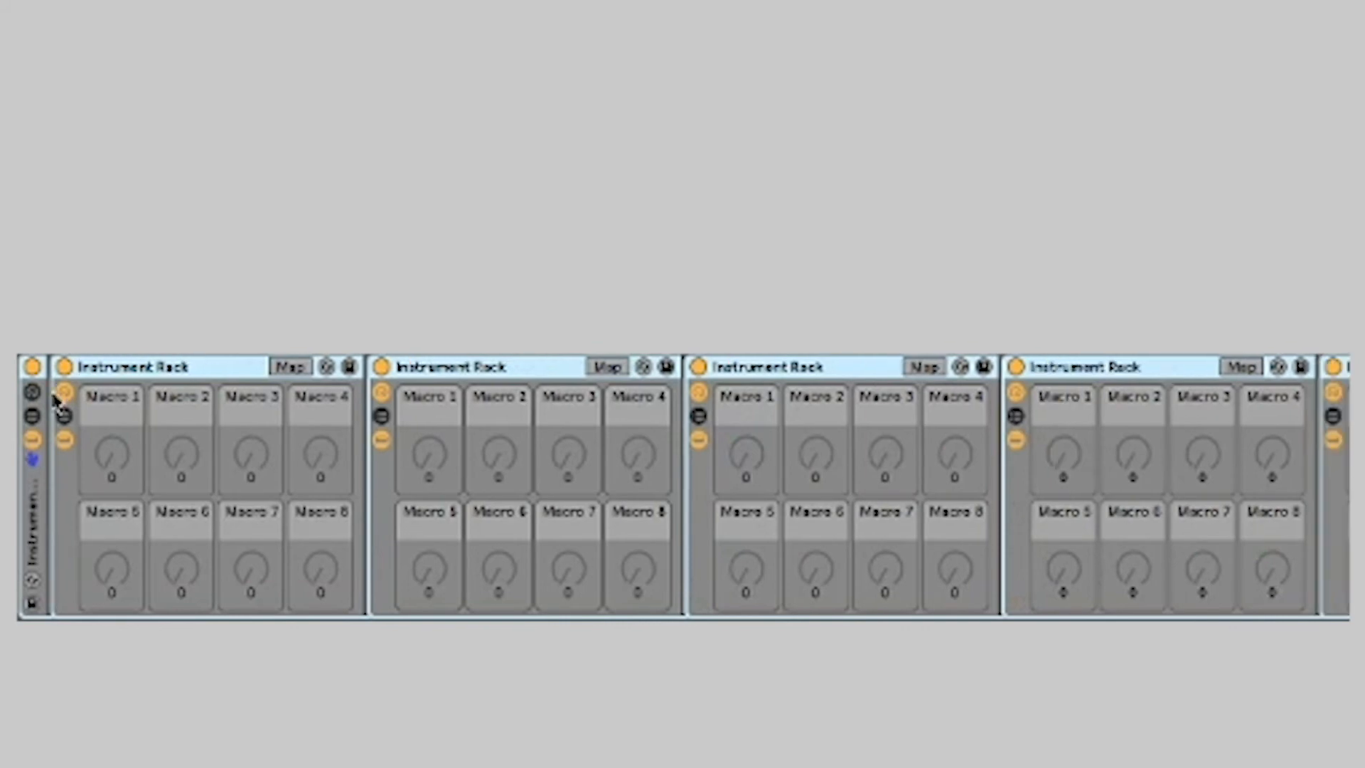
{"action": "left_click", "coordinate": [31, 392]}
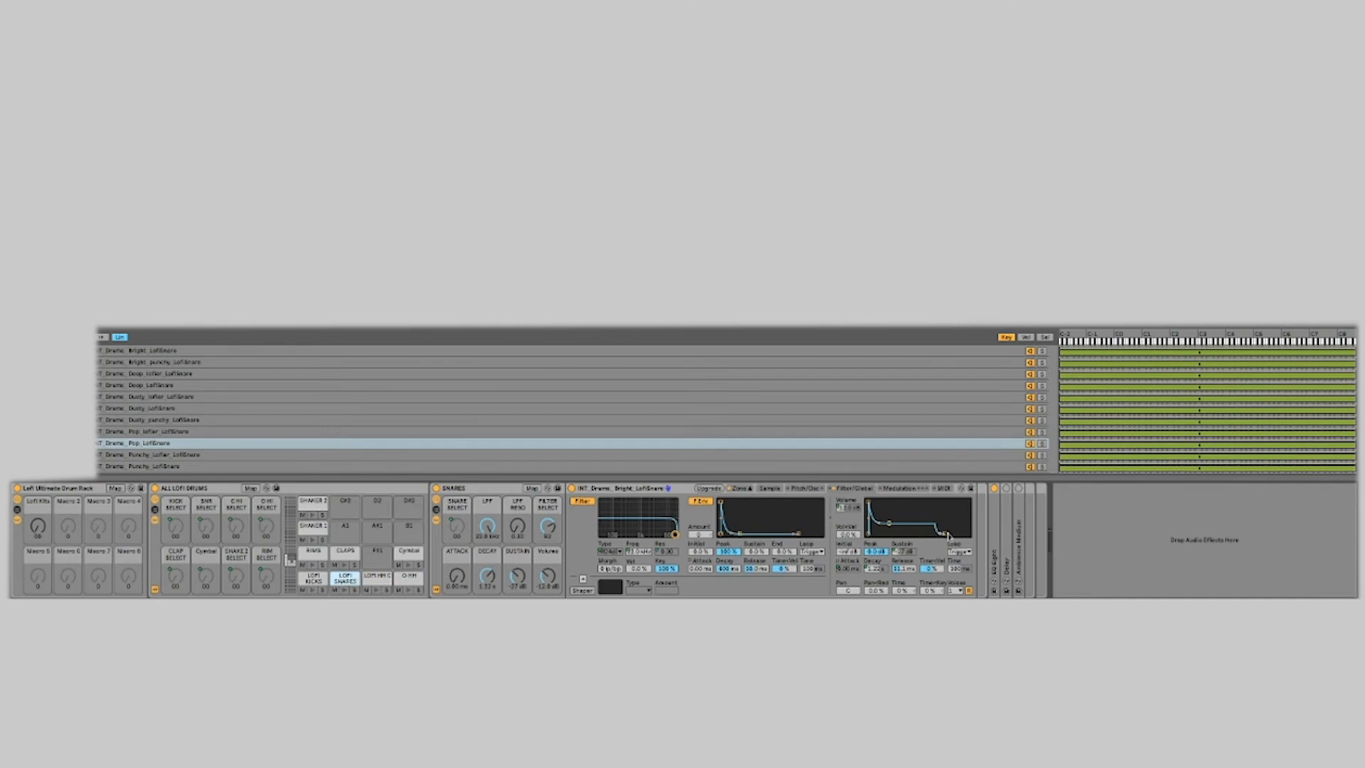
- Examine the audio effects that follow the SNARES rack, starting with EQ Eight
{"action": "left_click", "coordinate": [994, 529]}
{"action": "double_click", "coordinate": [994, 529]}
{"action": "double_click", "coordinate": [1016, 491]}
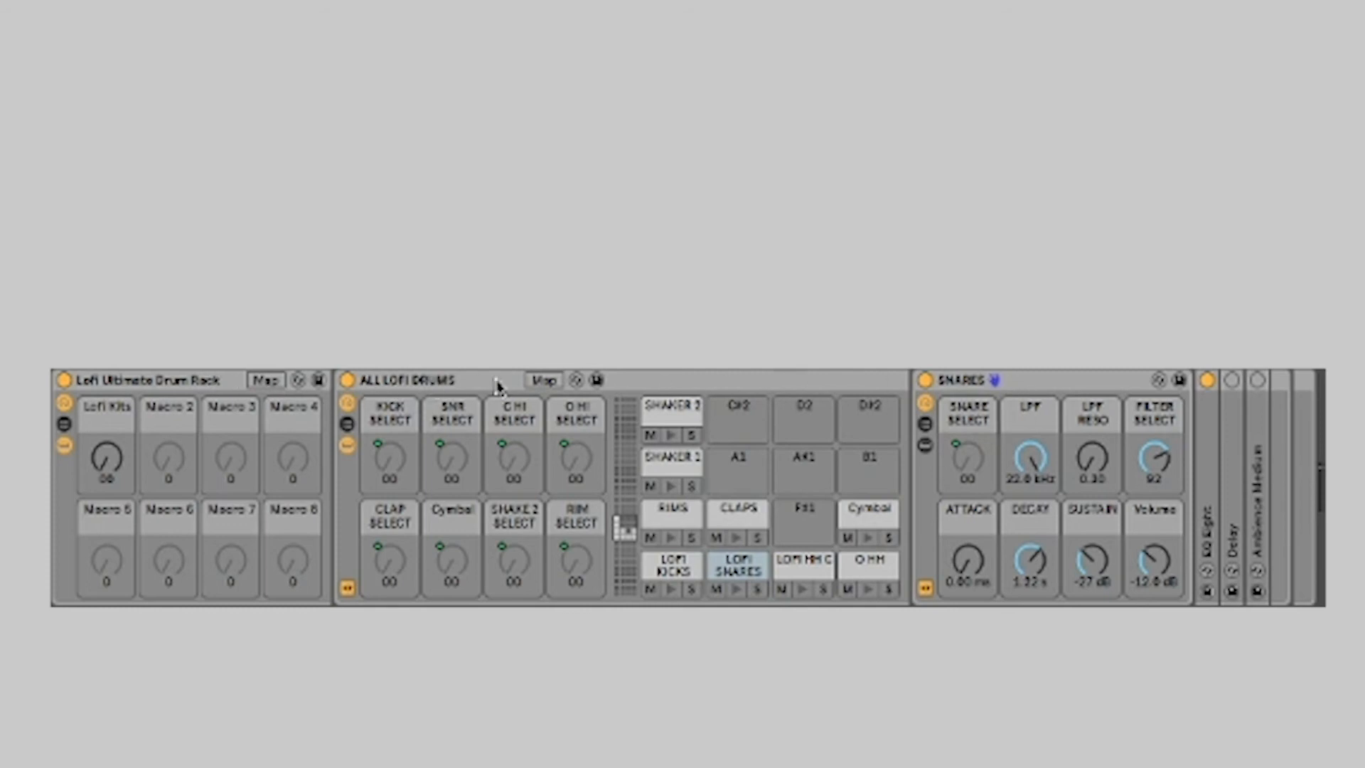
- Show the chain list of the ALL LOFI DRUMS rack and look through its drum chains
{"action": "left_click", "coordinate": [393, 384]}
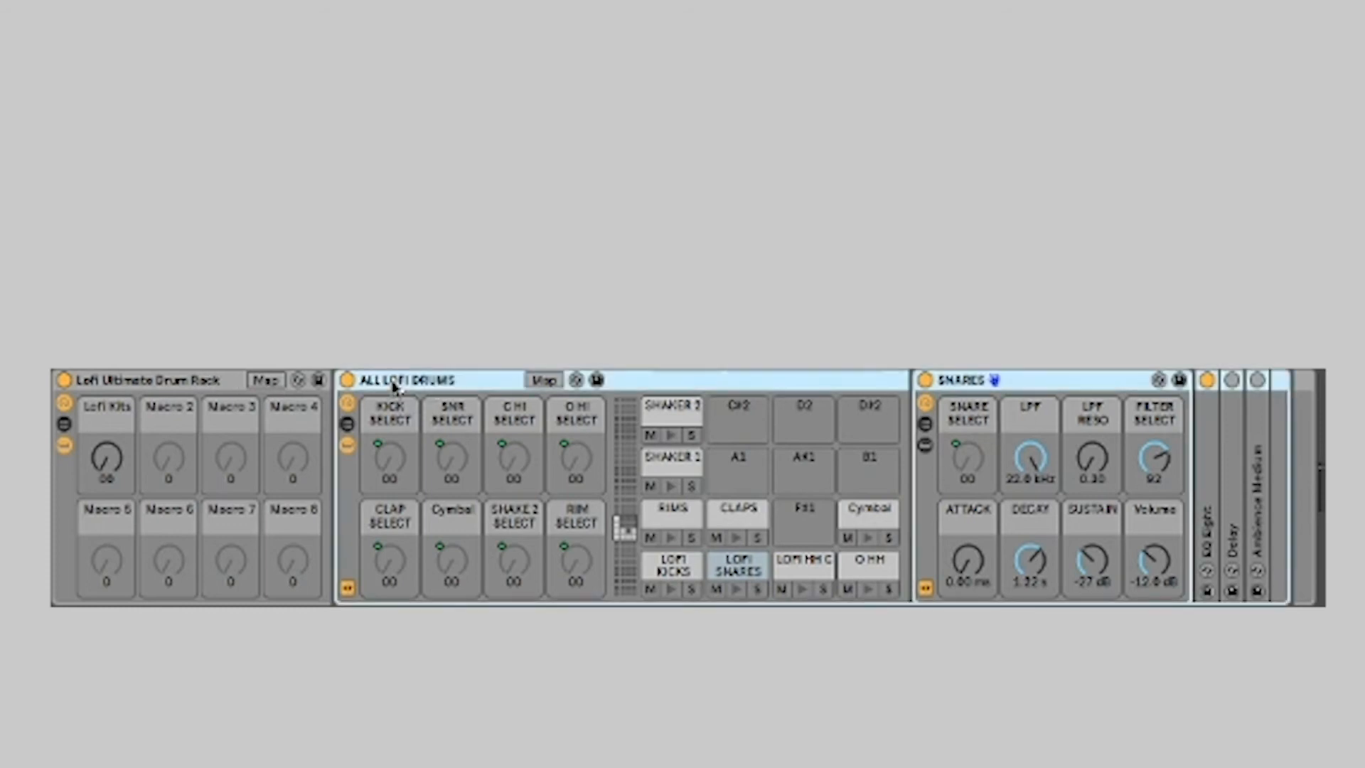
{"action": "left_click", "coordinate": [347, 425]}
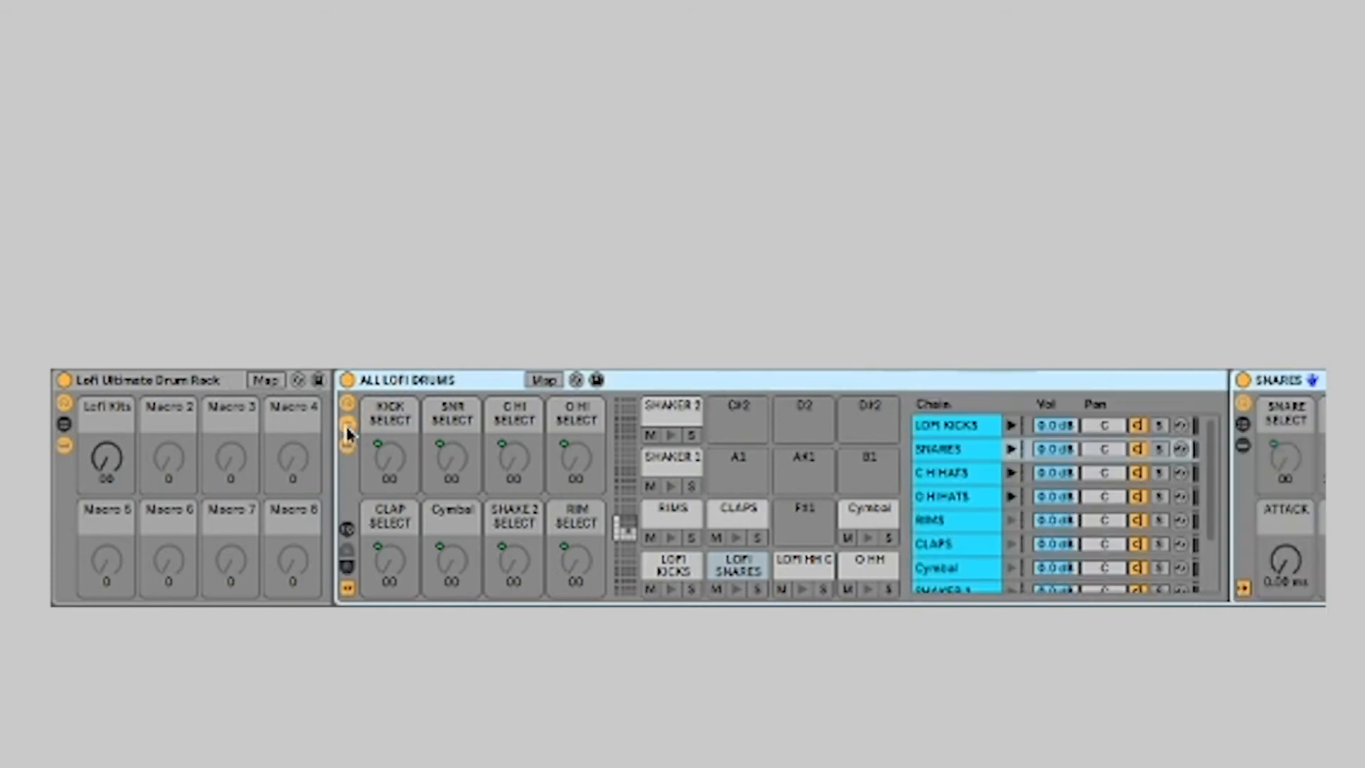
{"action": "left_click", "coordinate": [945, 430]}
{"action": "left_click", "coordinate": [952, 450]}
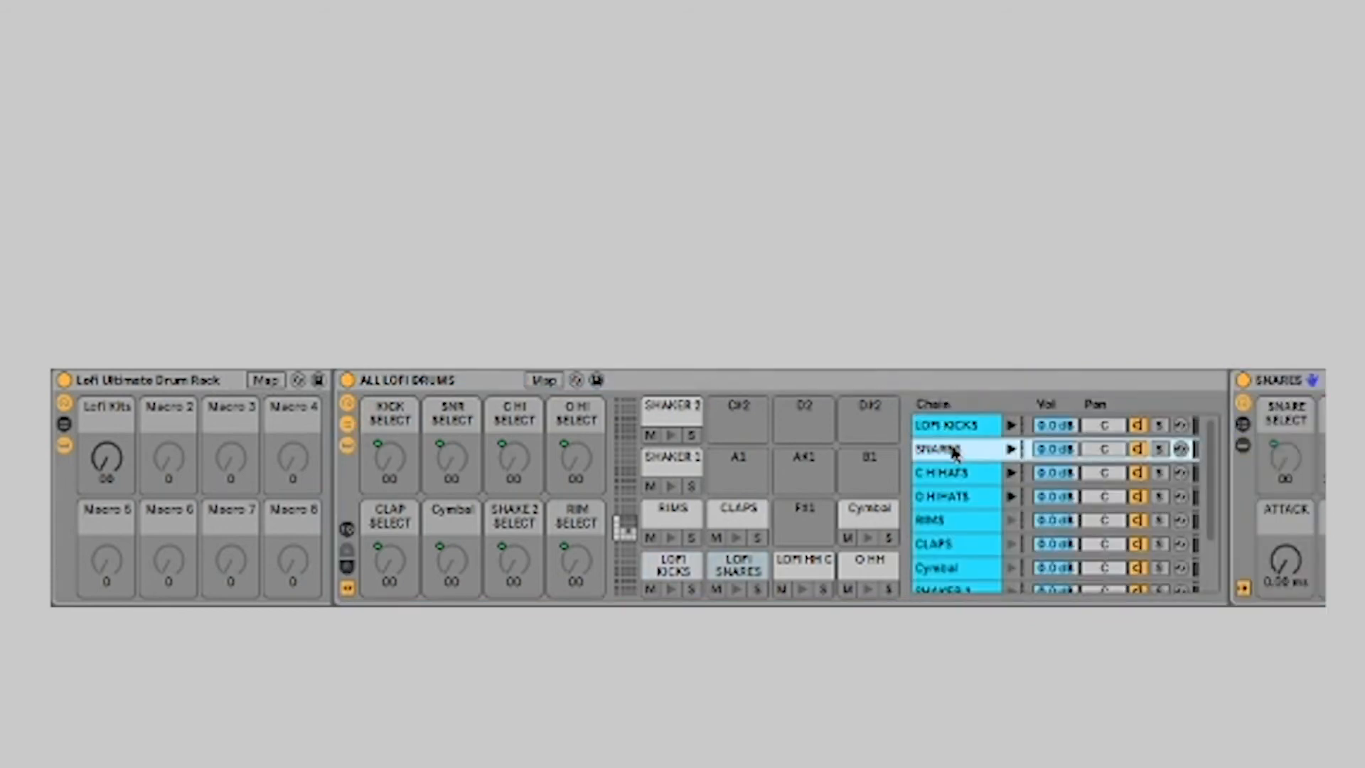
{"action": "scroll", "coordinate": [965, 482], "scroll_direction": "down", "scroll_amount": 1}
{"action": "scroll", "coordinate": [965, 482], "scroll_direction": "down", "scroll_amount": 3}
{"action": "scroll", "coordinate": [965, 479], "scroll_direction": "up", "scroll_amount": 4}
{"action": "scroll", "coordinate": [961, 472], "scroll_direction": "down", "scroll_amount": 1}
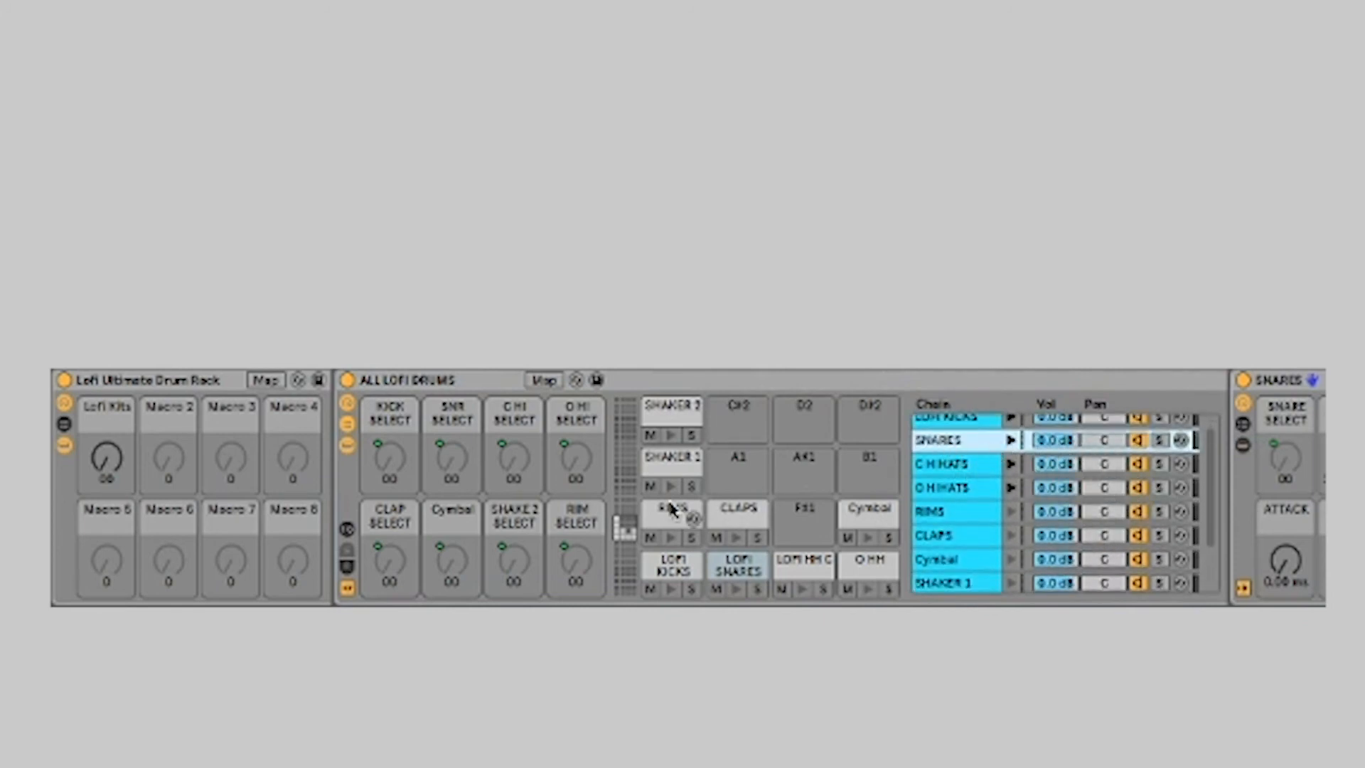
- Show the return chains of the ALL LOFI DRUMS rack, add a Reverb return chain and select it
{"action": "left_click", "coordinate": [348, 566]}
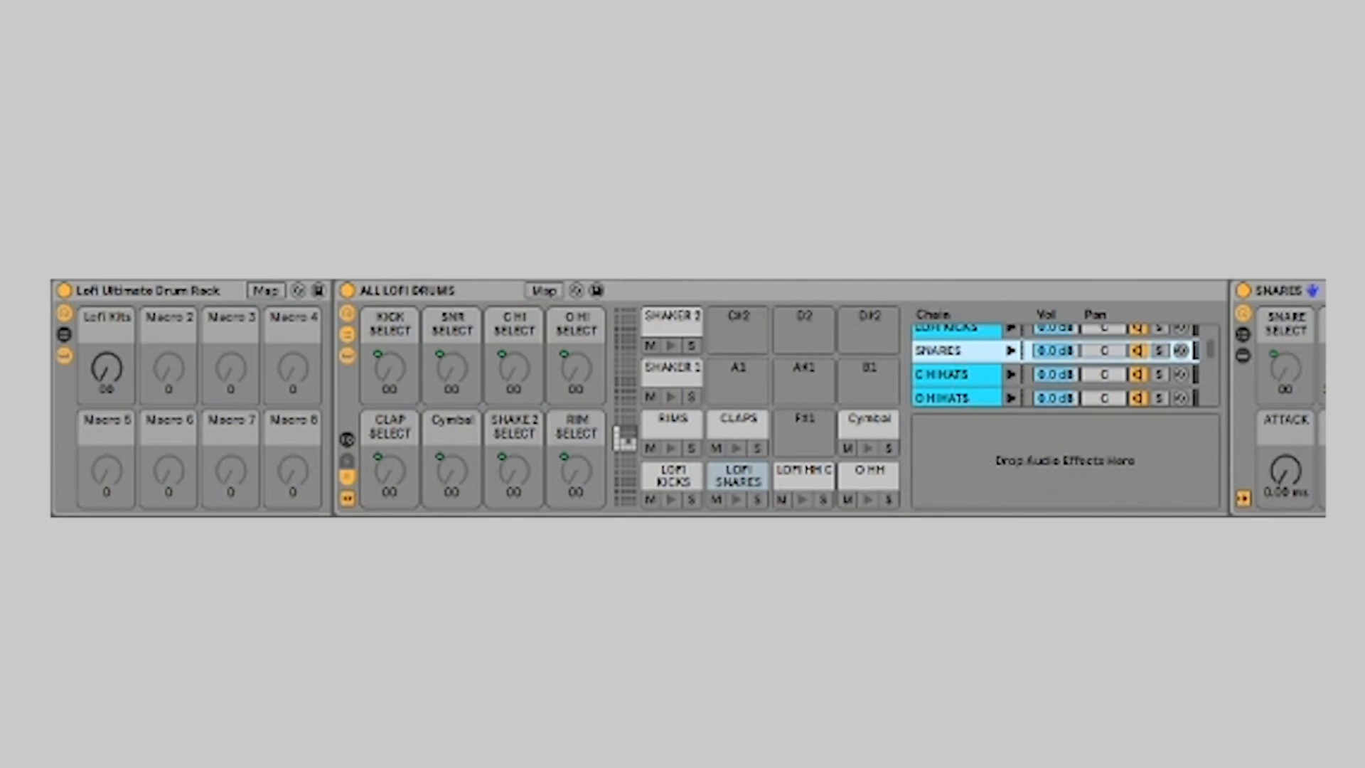
{"action": "left_click_drag", "start_coordinate": [1066, 398], "coordinate": [1078, 449]}
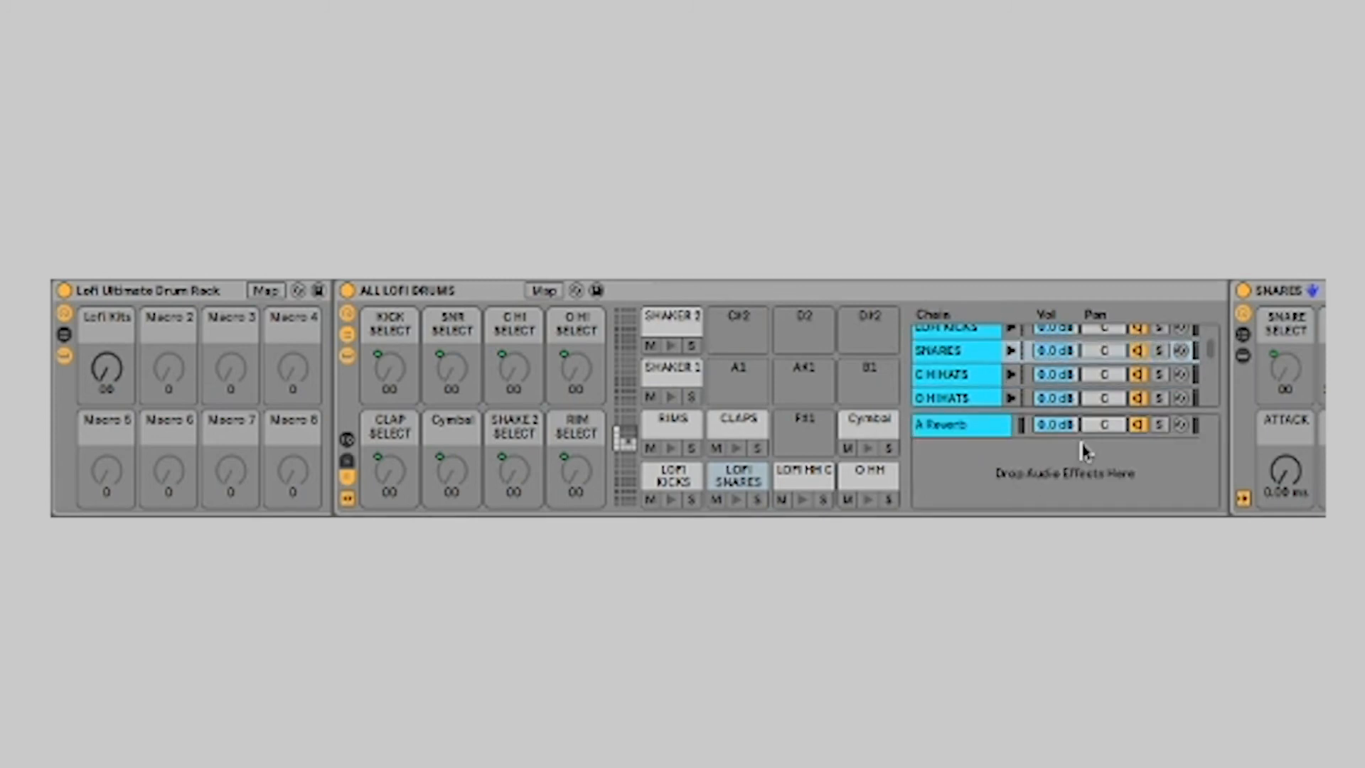
{"action": "left_click", "coordinate": [974, 435]}
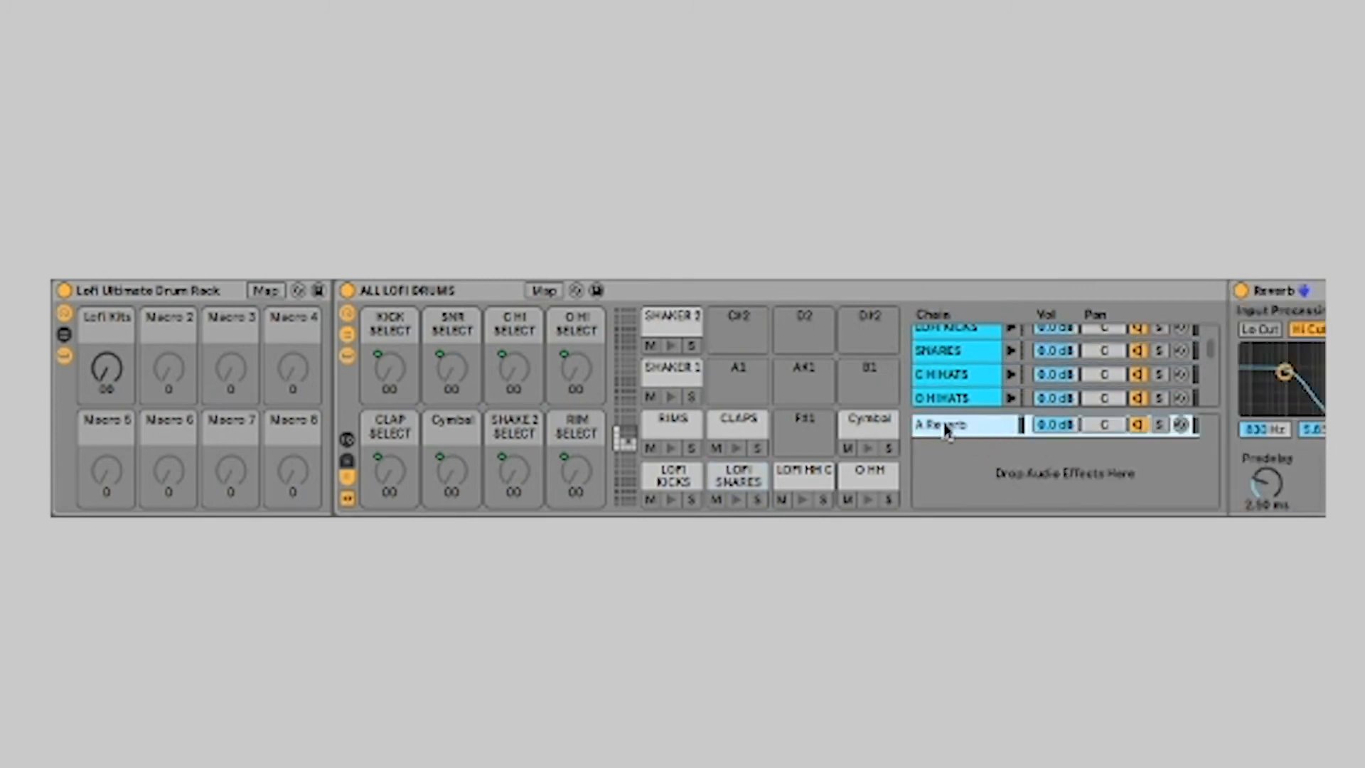
- Show the rack's sends, set the SNARES chain's Send-A to about -1.2 dB and display the A Reverb return chain
{"action": "left_click", "coordinate": [348, 466]}
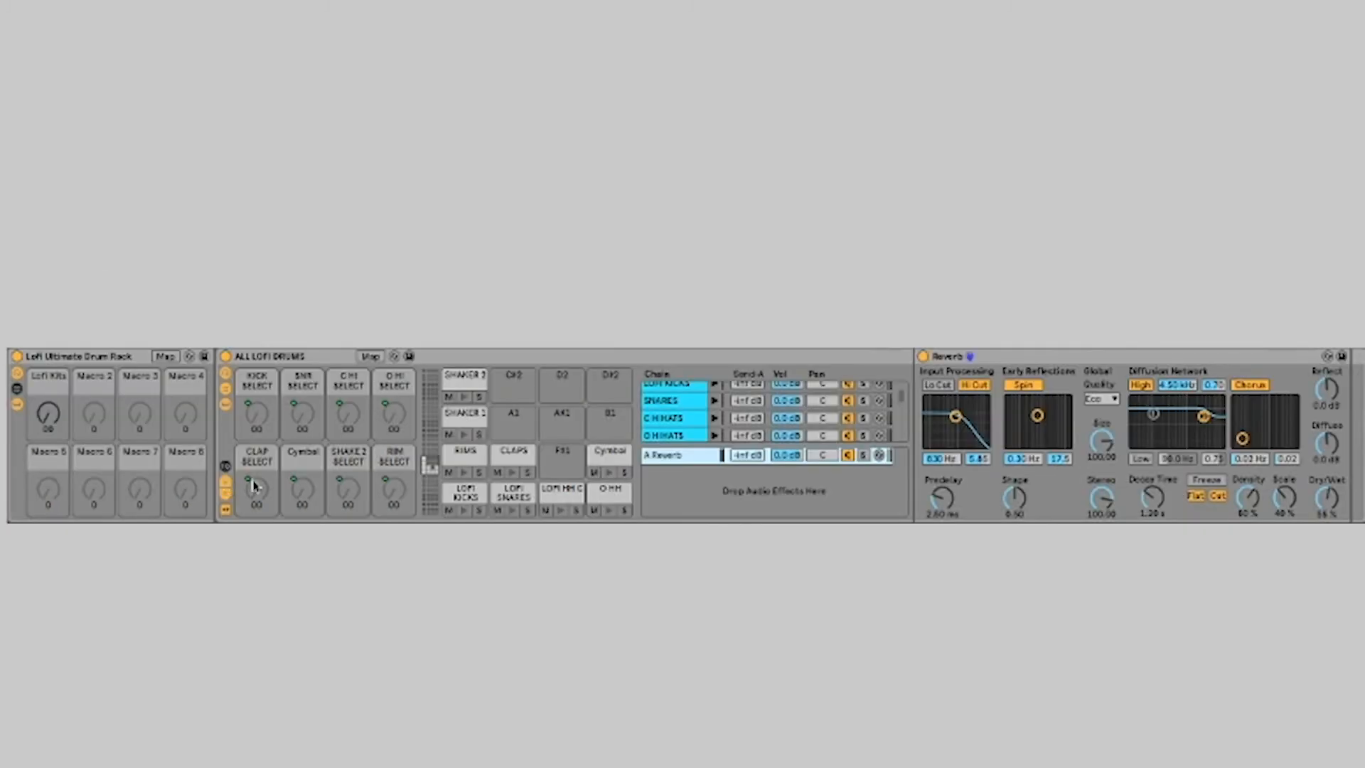
{"action": "left_click", "coordinate": [745, 404]}
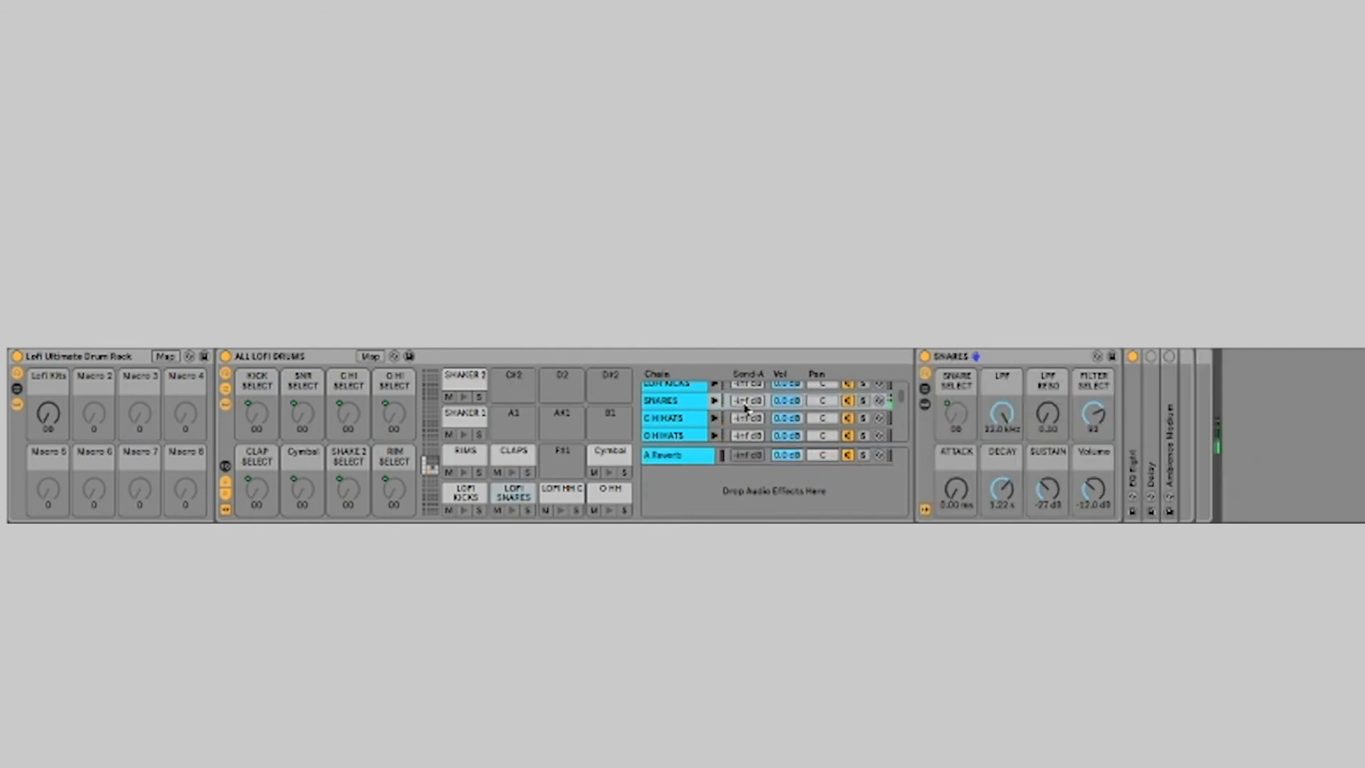
{"action": "left_click_drag", "start_coordinate": [747, 403], "coordinate": [743, 517]}
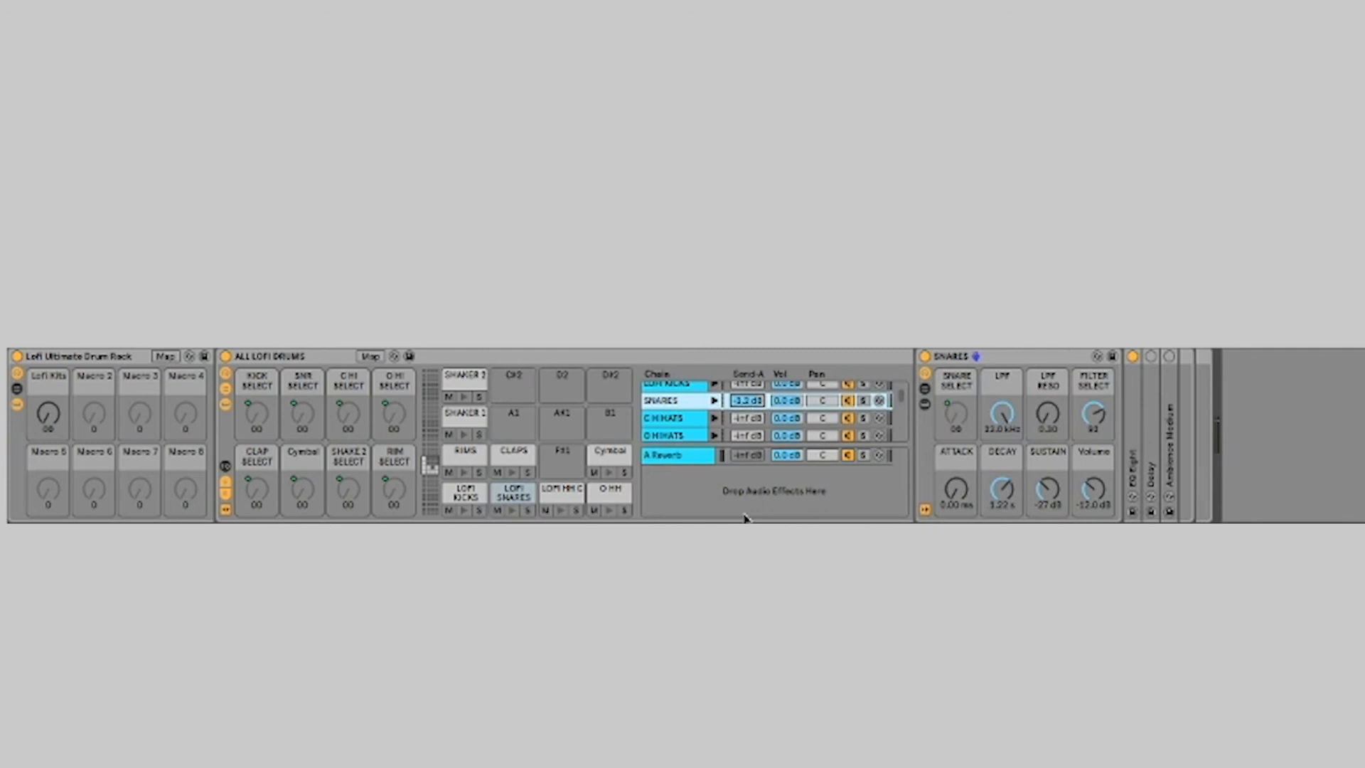
{"action": "left_click", "coordinate": [693, 457]}
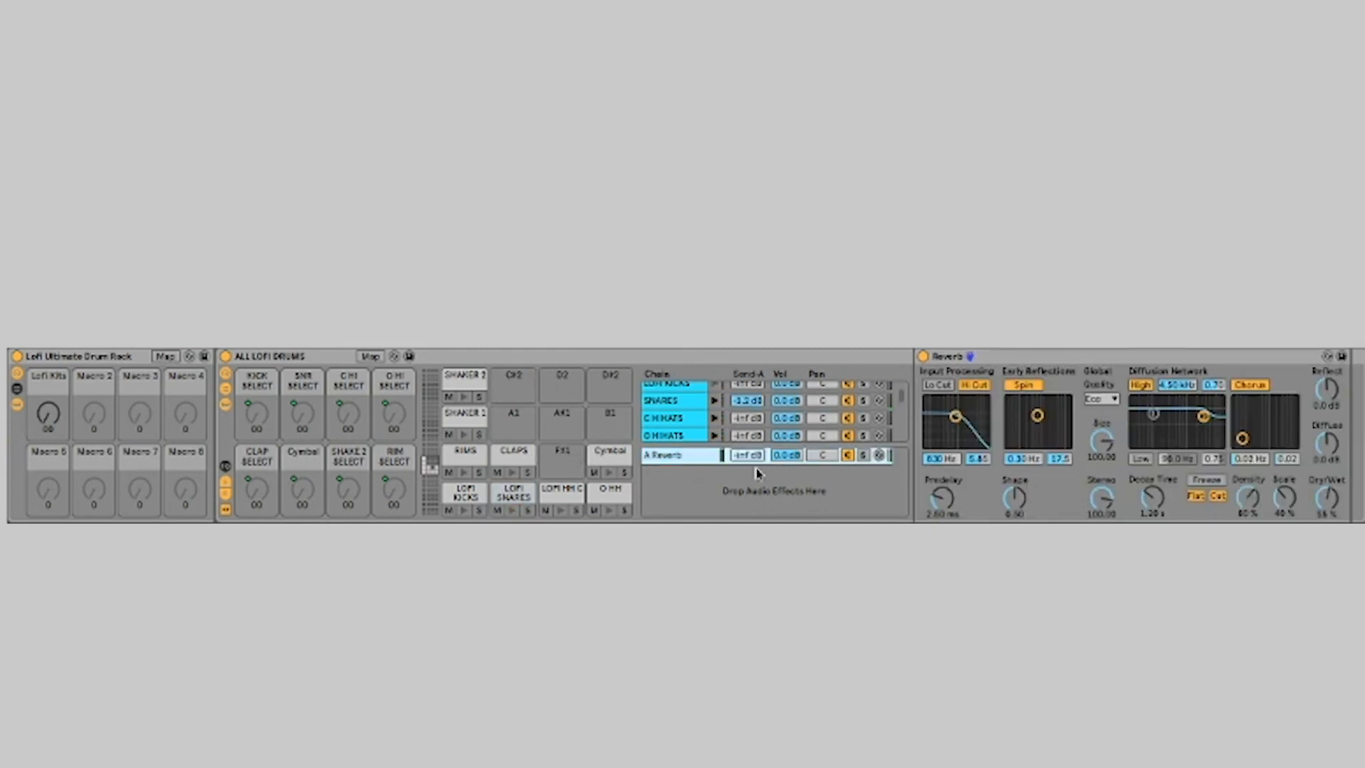